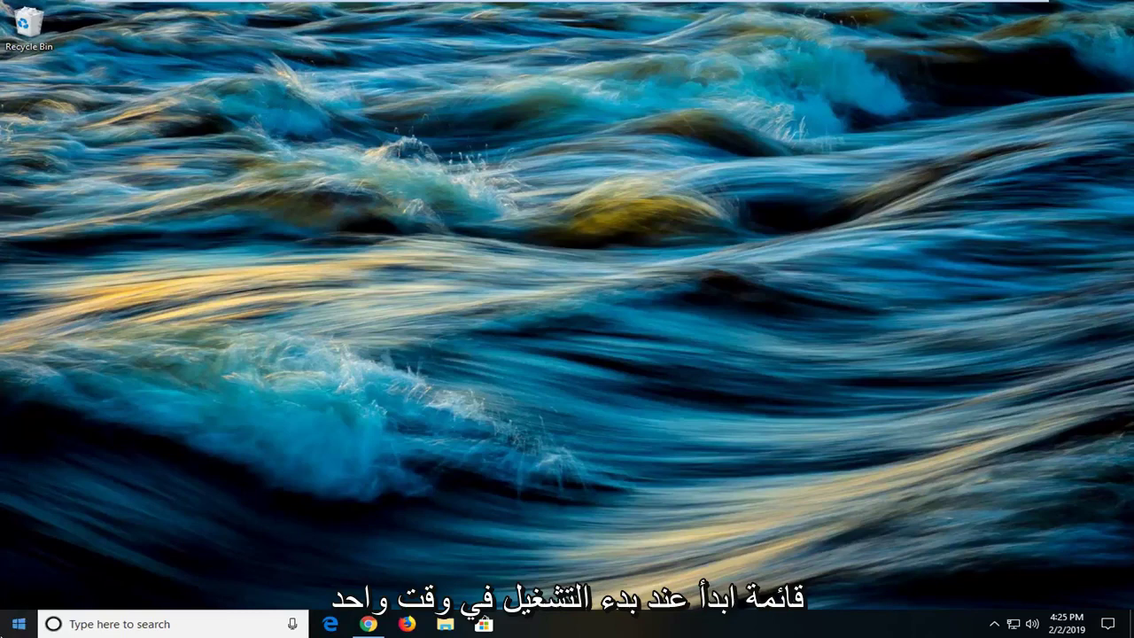
Search Windows for "troubleshoot" and open the Troubleshoot settings page.
left_click(4, 623)
type("s")
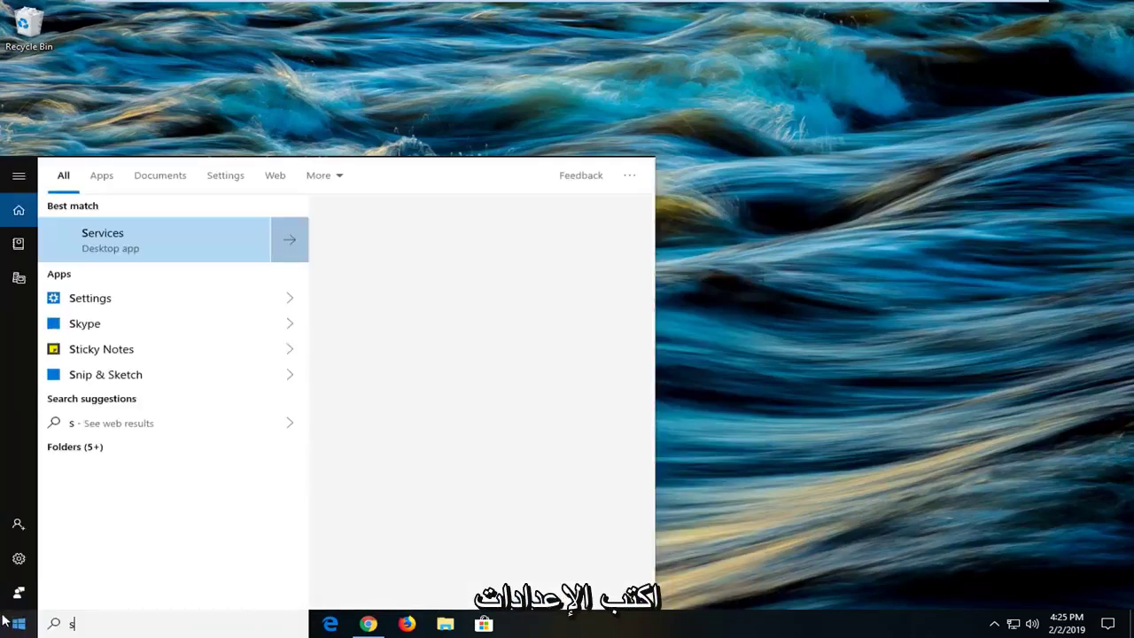
type("ettings")
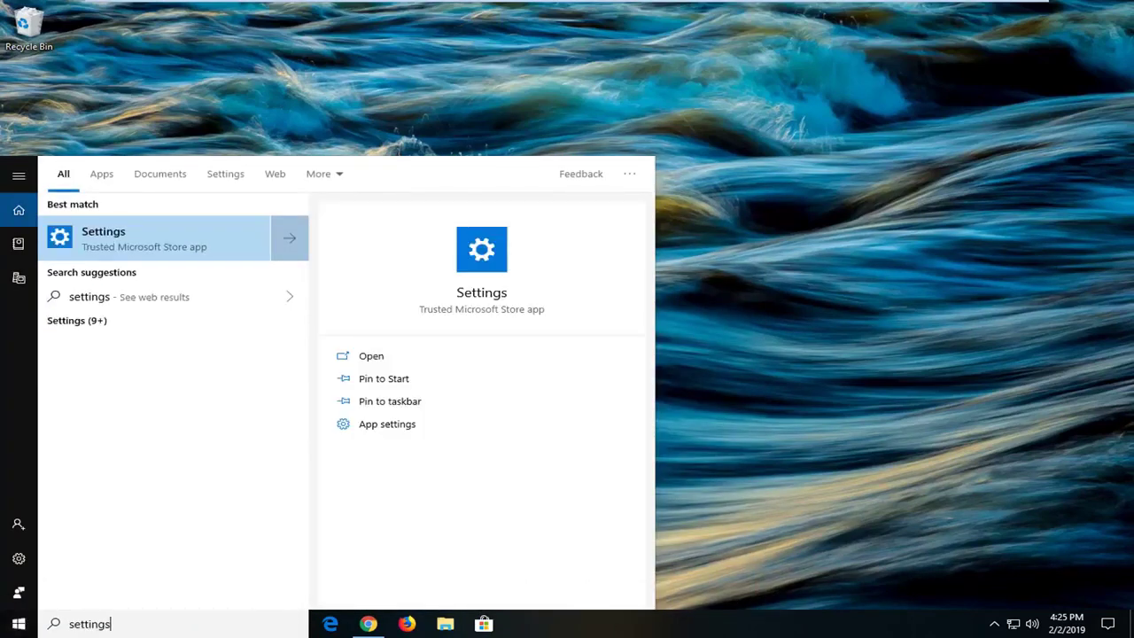
key("ctrl+a")
type("troubleshoot")
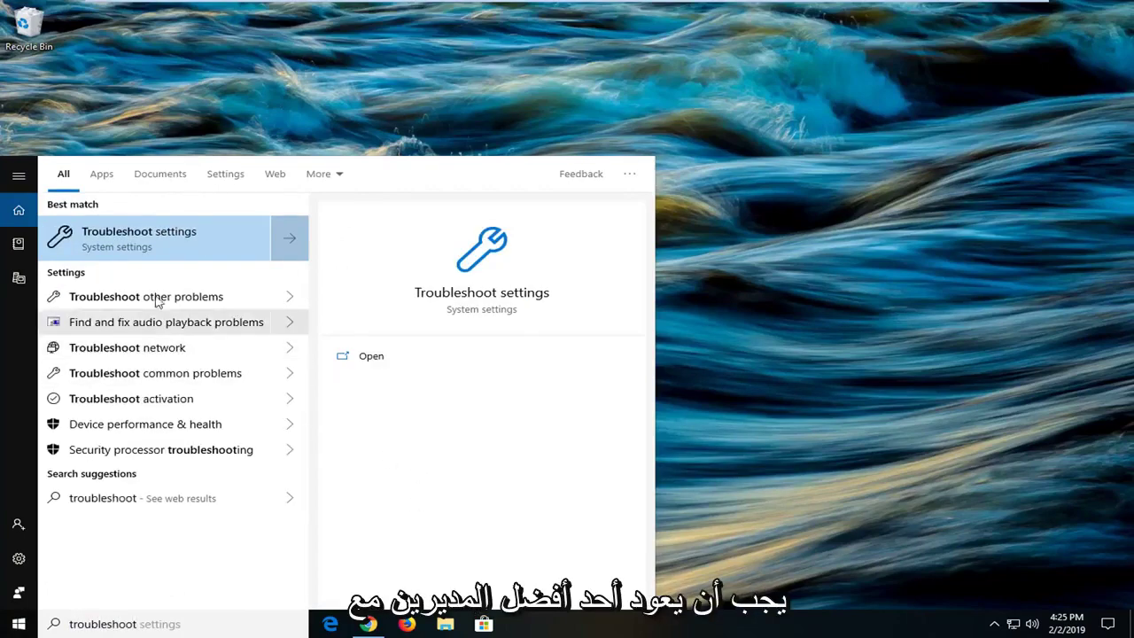
left_click(147, 240)
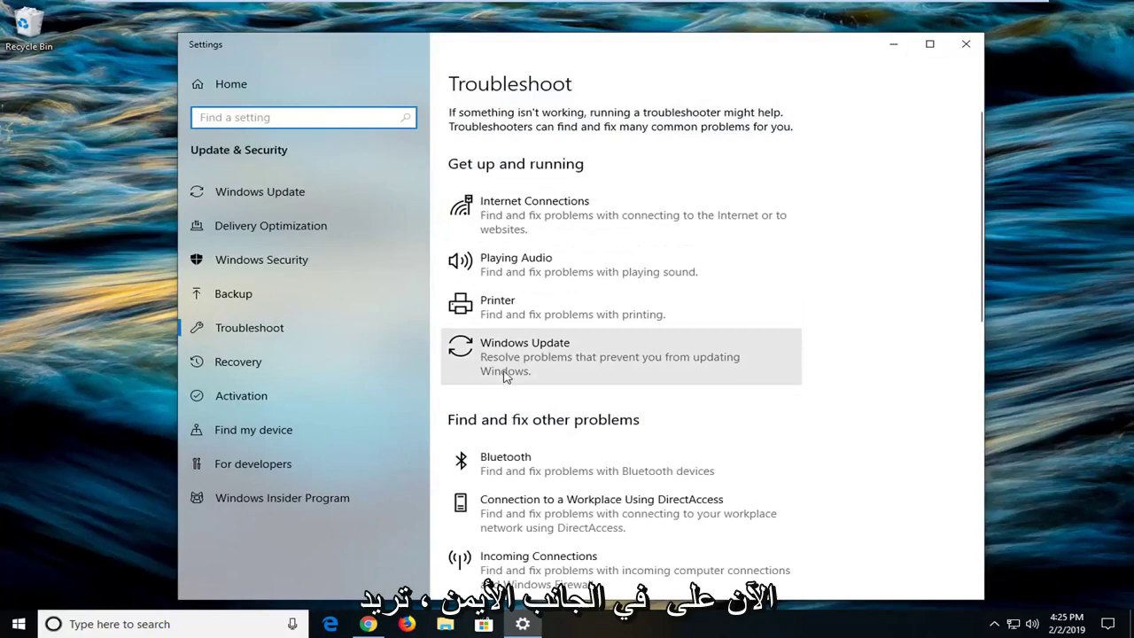
Run the Windows Update troubleshooter through to completion, then close it and the Settings window.
left_click(597, 370)
left_click(673, 409)
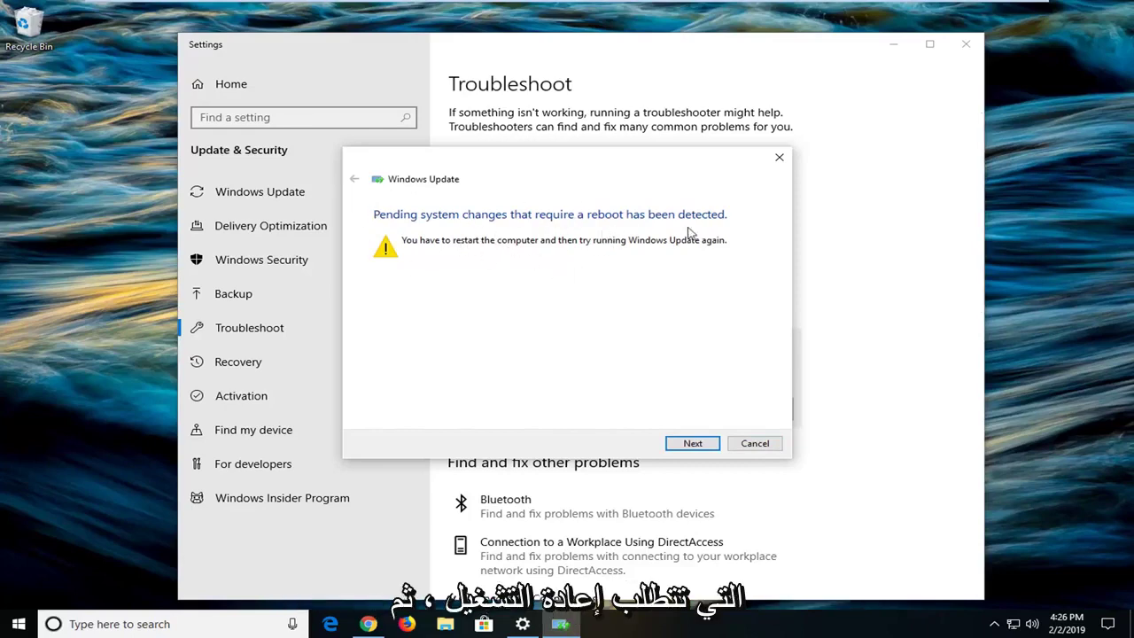
left_click(684, 443)
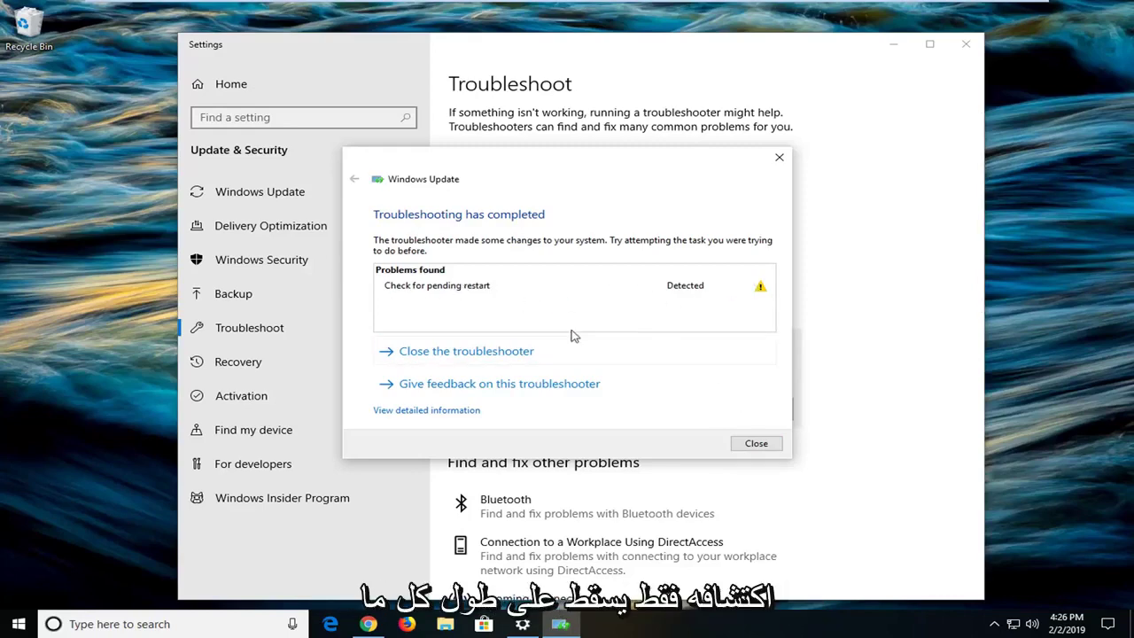
left_click(756, 442)
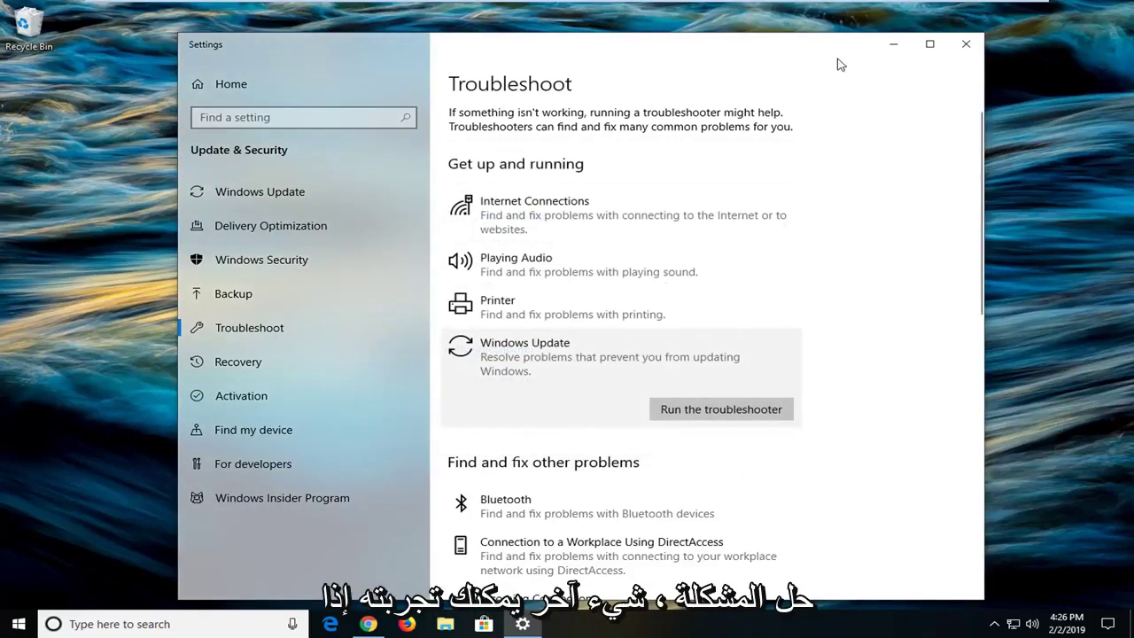
left_click(966, 43)
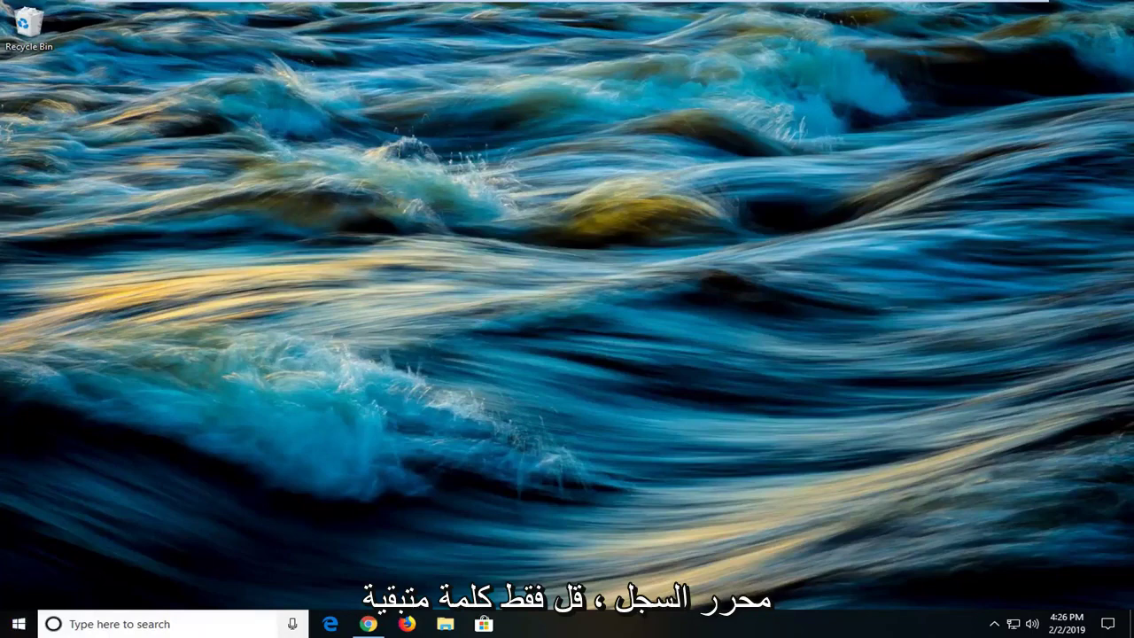
Search for "regedit" and launch Registry Editor as administrator.
left_click(29, 627)
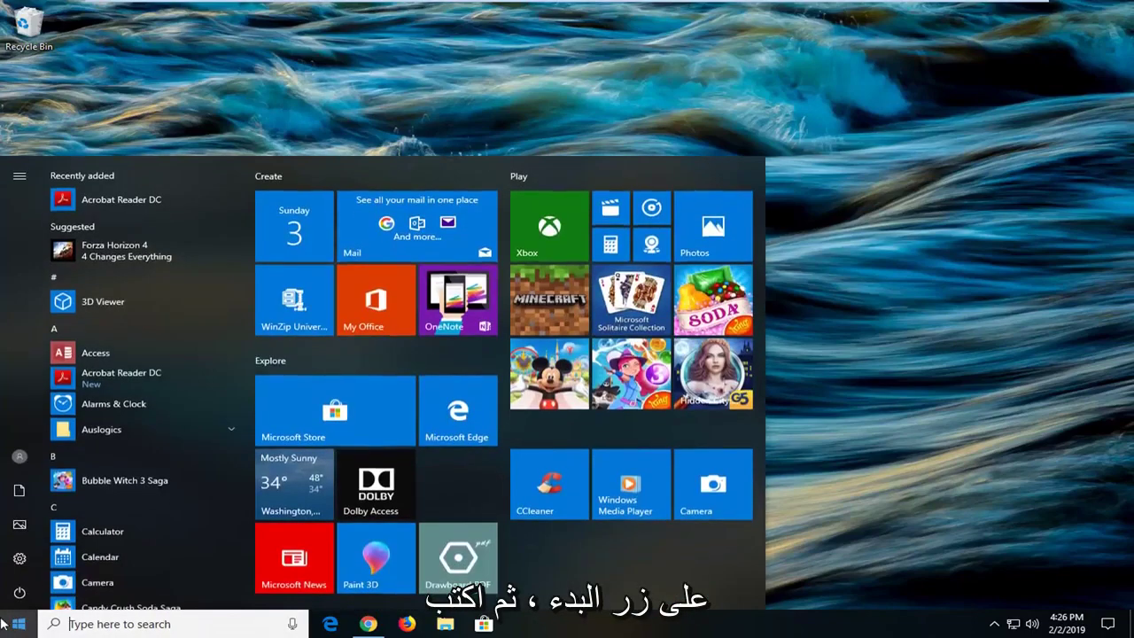
type("regedit")
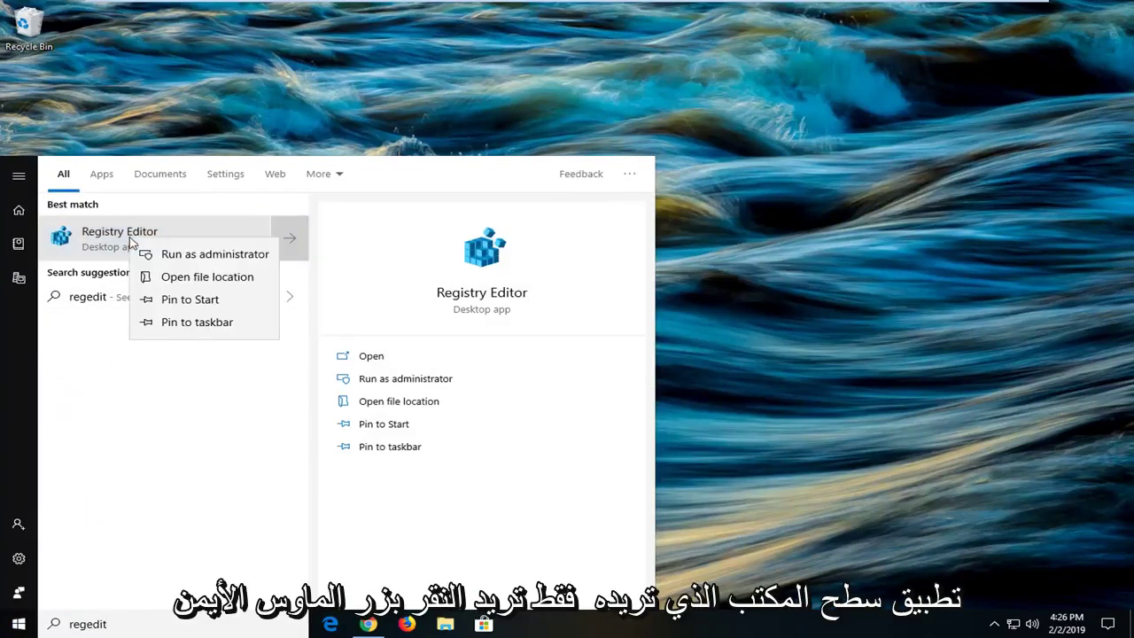
right_click(131, 244)
left_click(180, 256)
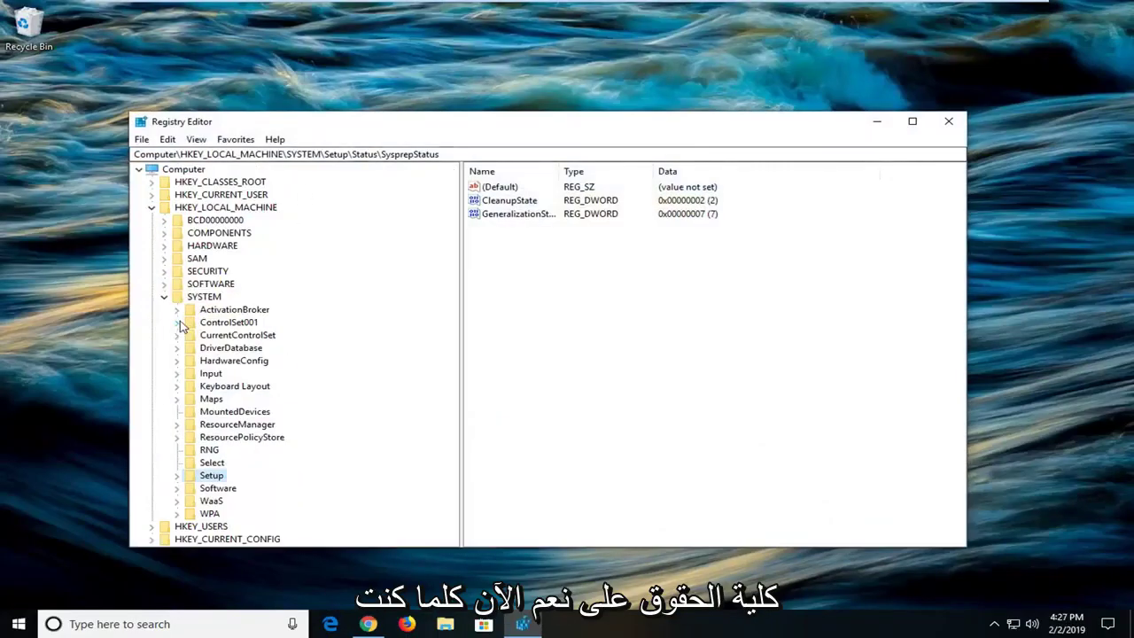
Collapse the SYSTEM and HKEY_LOCAL_MACHINE branches and select the Computer root in the registry tree.
left_click(164, 297)
left_click(150, 207)
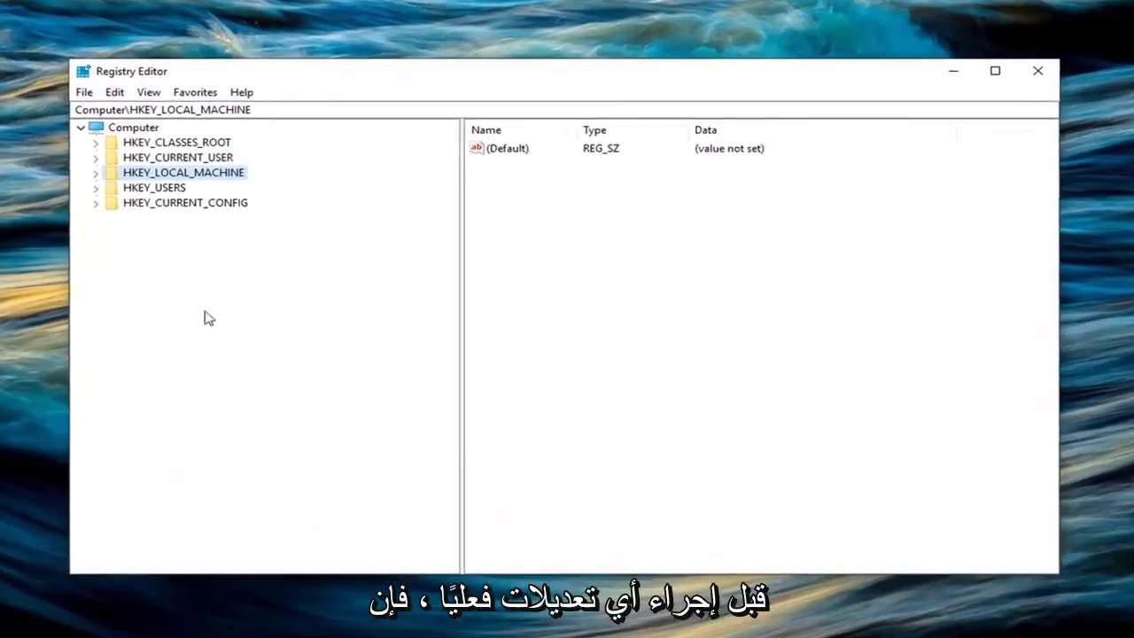
left_click(124, 130)
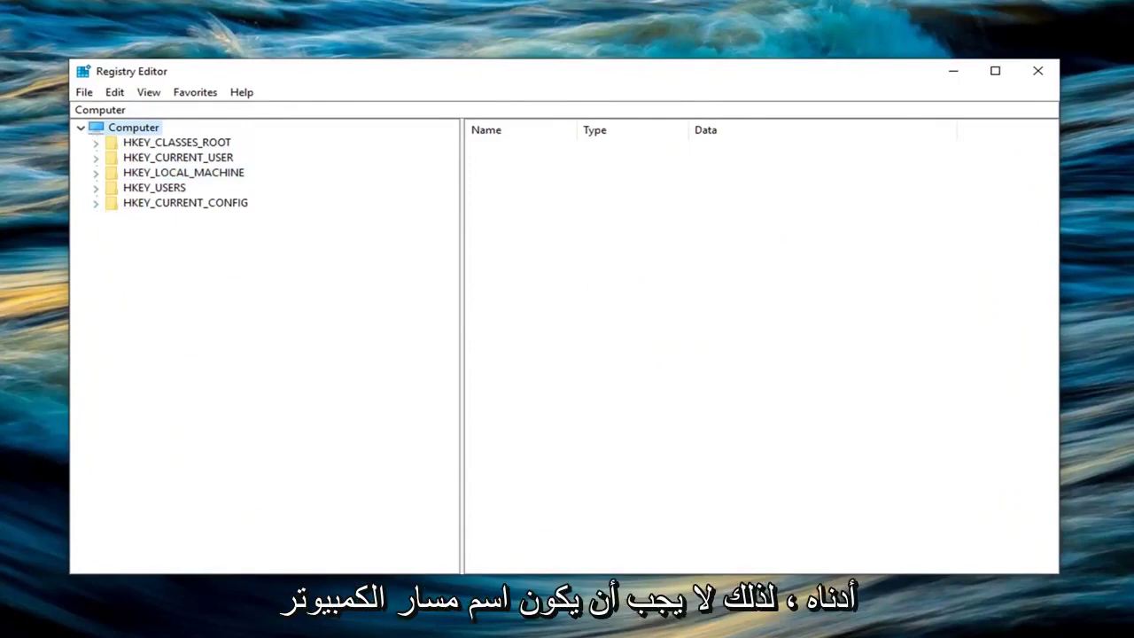
left_click(100, 110)
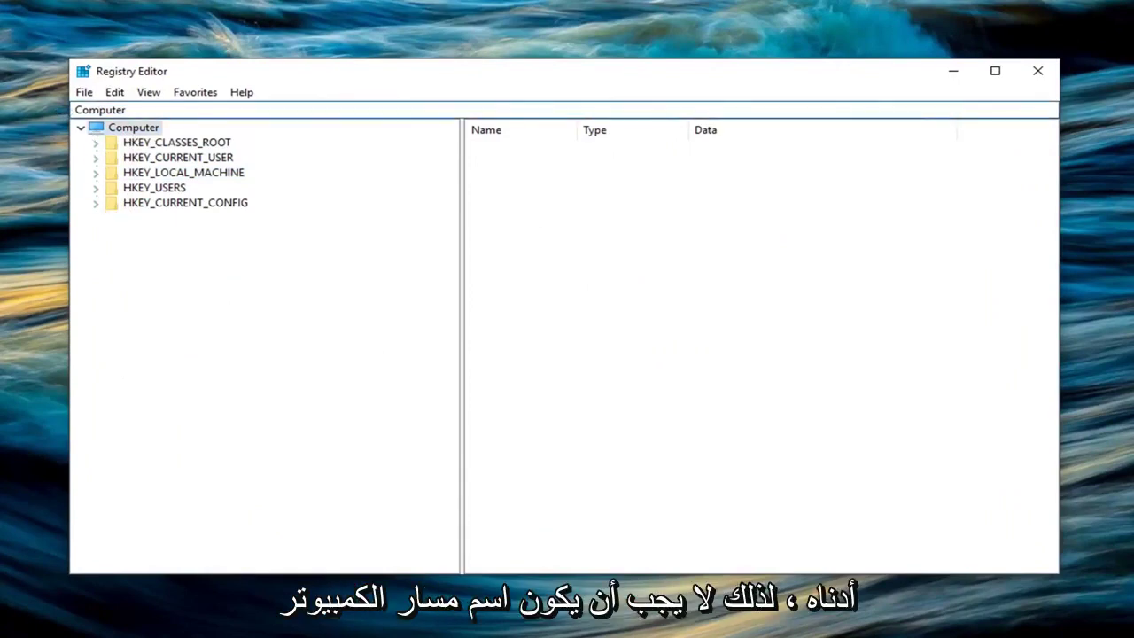
left_click(125, 133)
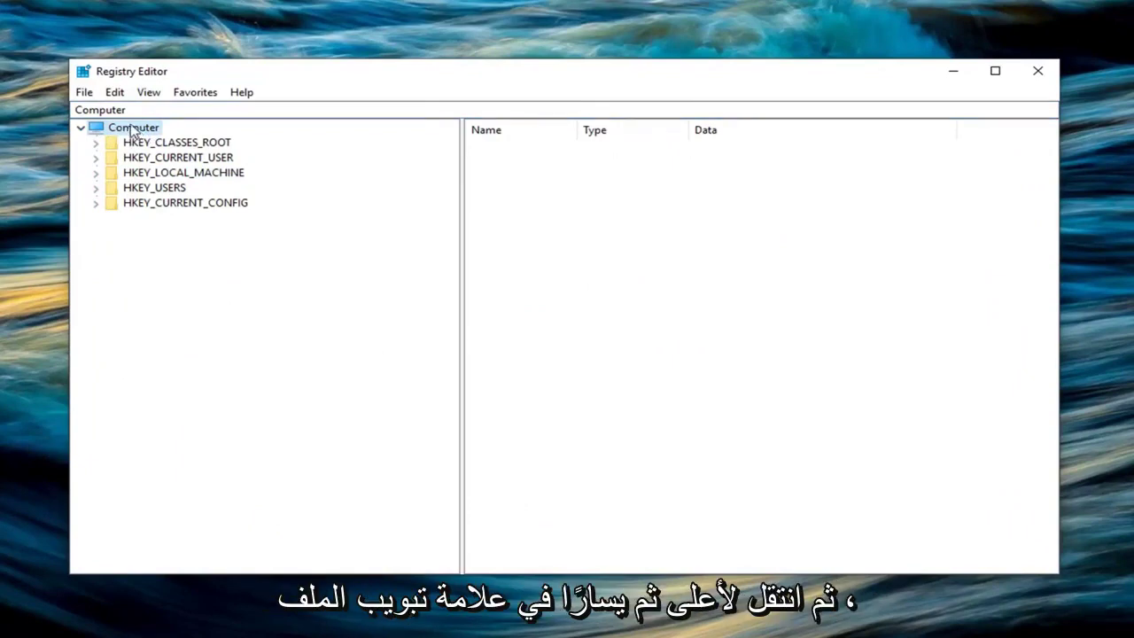
left_click(83, 94)
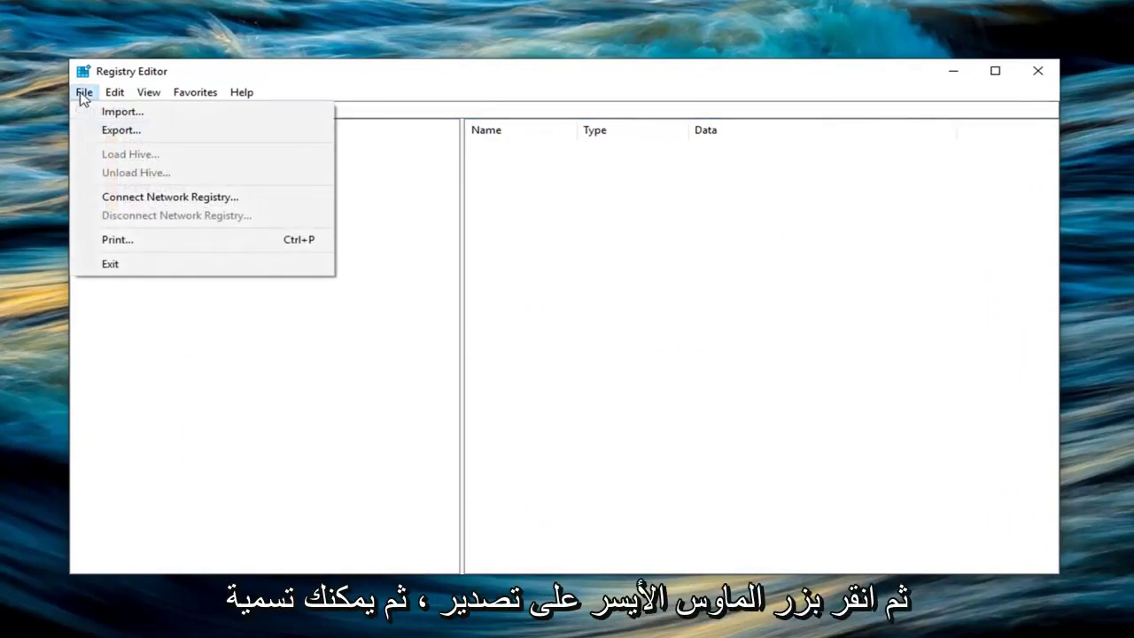
left_click(117, 130)
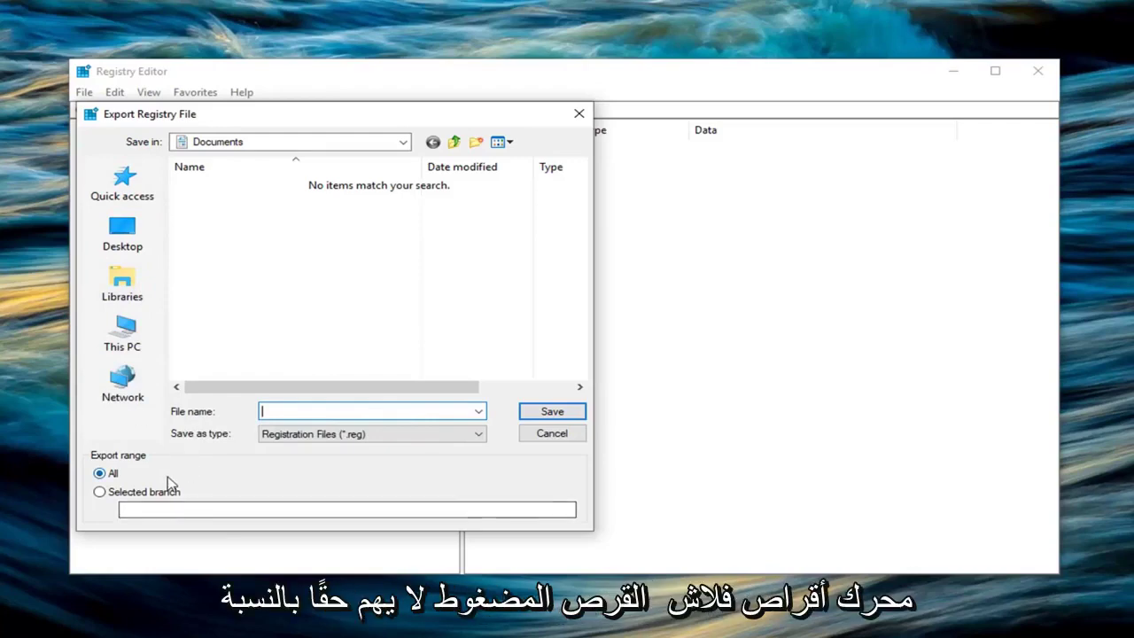
left_click(546, 435)
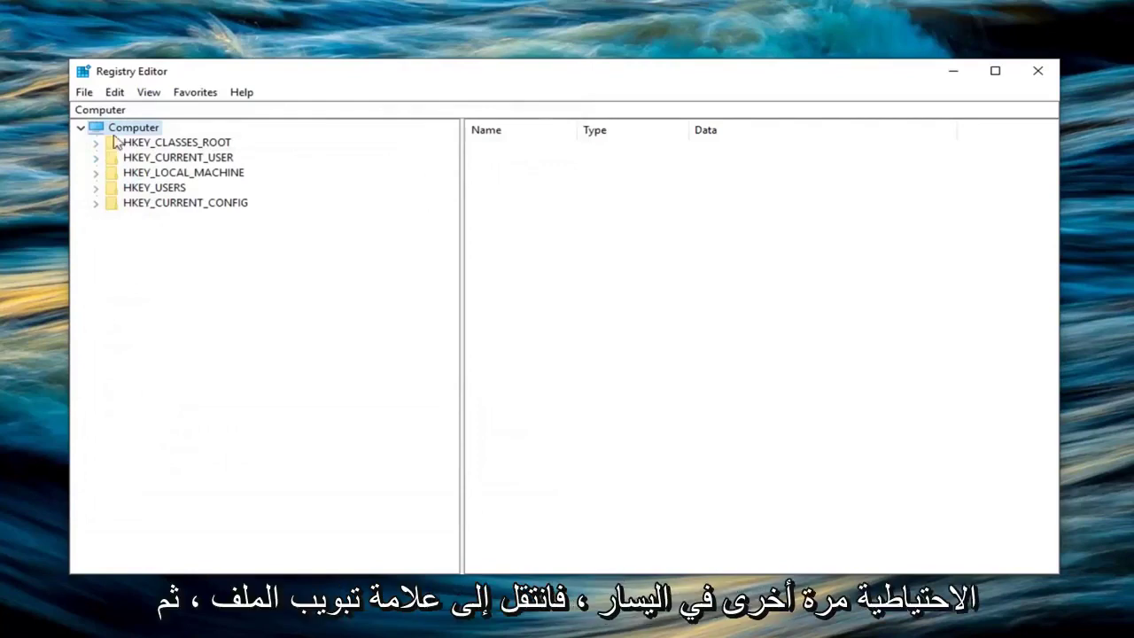
left_click(86, 98)
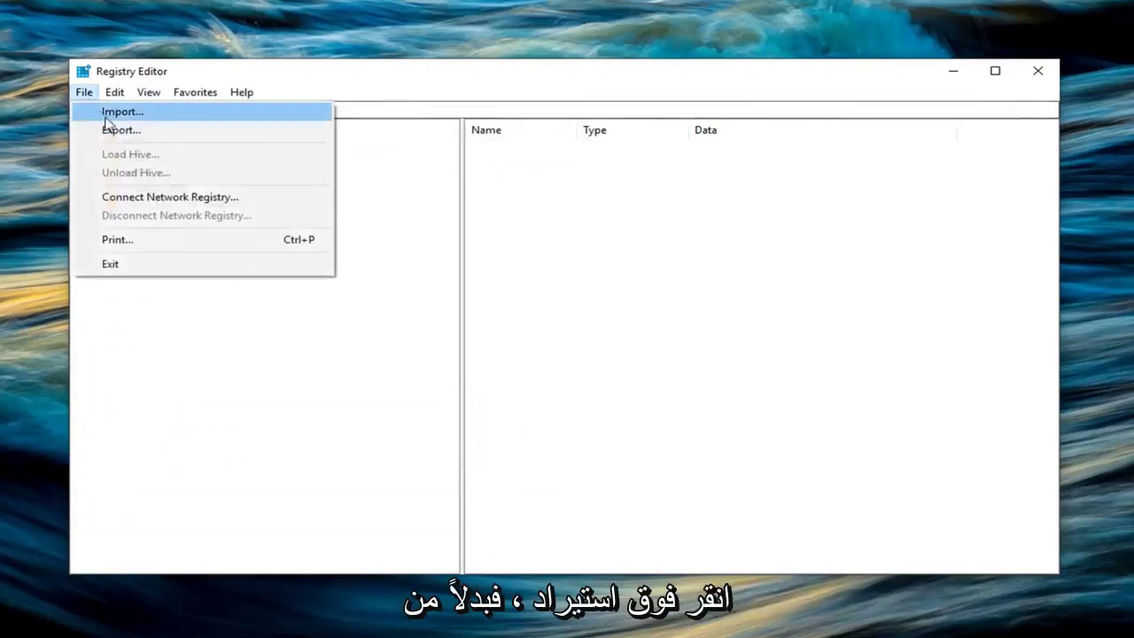
left_click(122, 112)
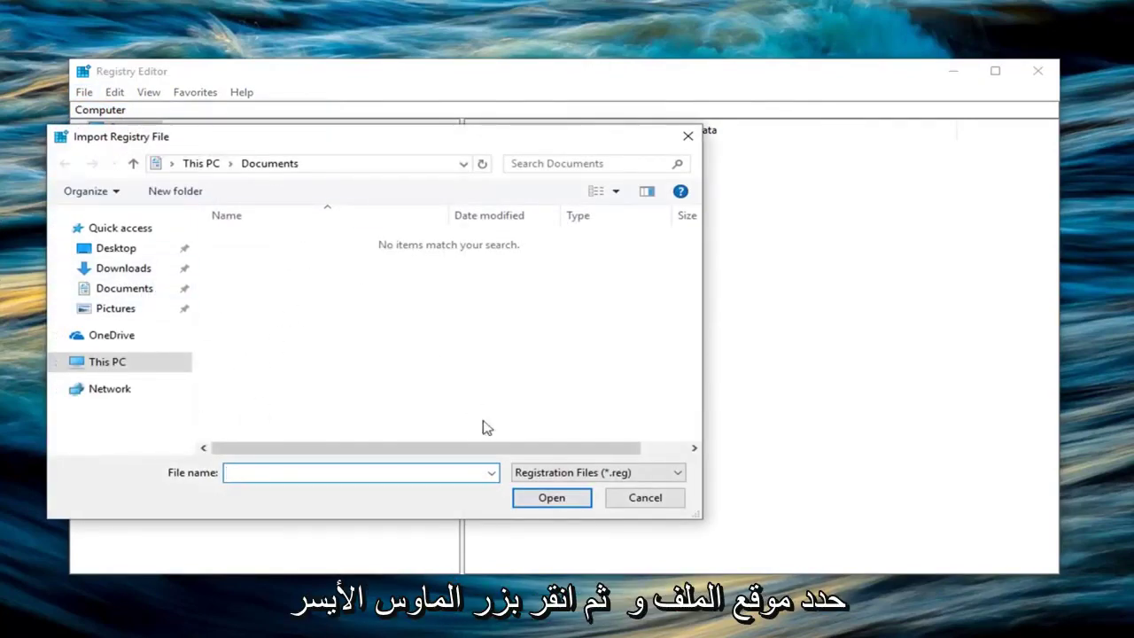
left_click(642, 502)
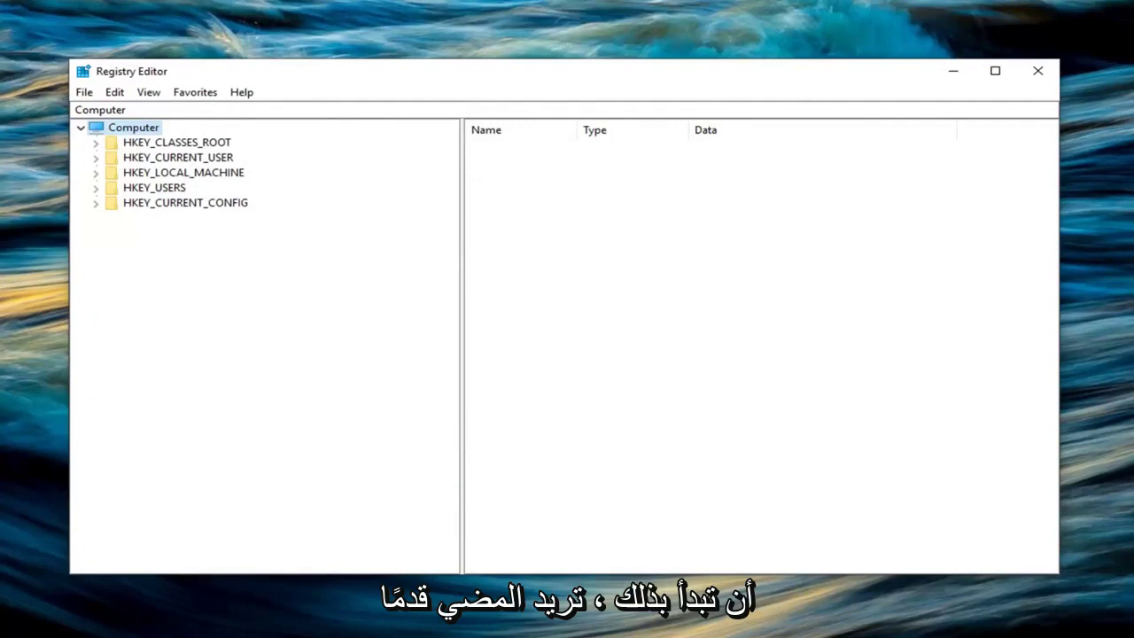
Expand HKEY_LOCAL_MACHINE\SOFTWARE\Microsoft in the registry tree and select the Provisioning key.
left_click(140, 175)
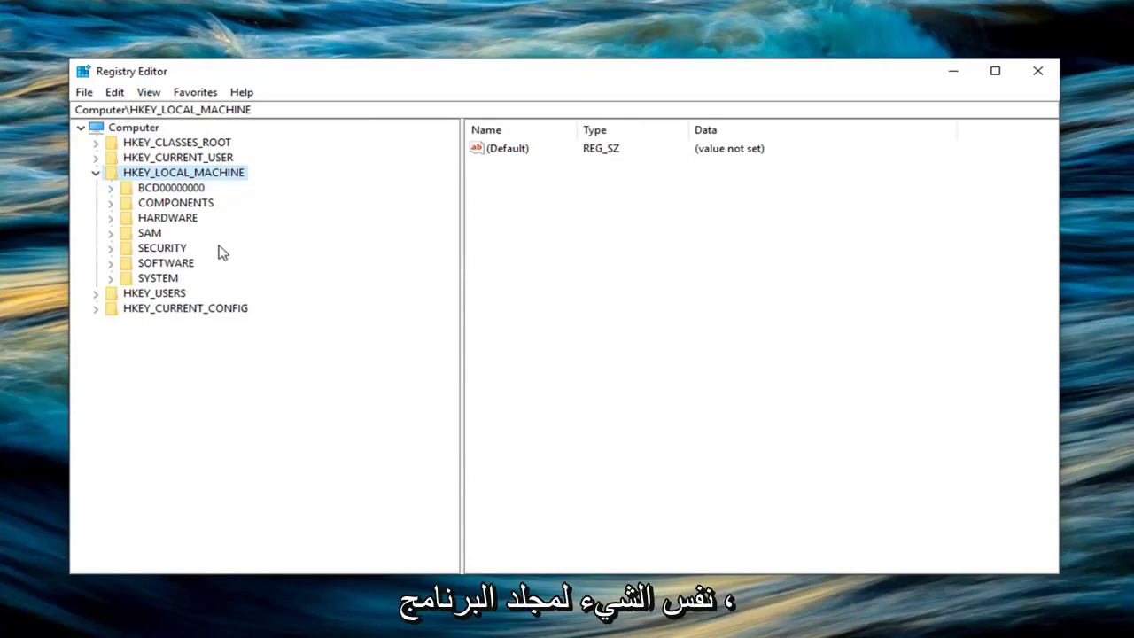
left_click(111, 263)
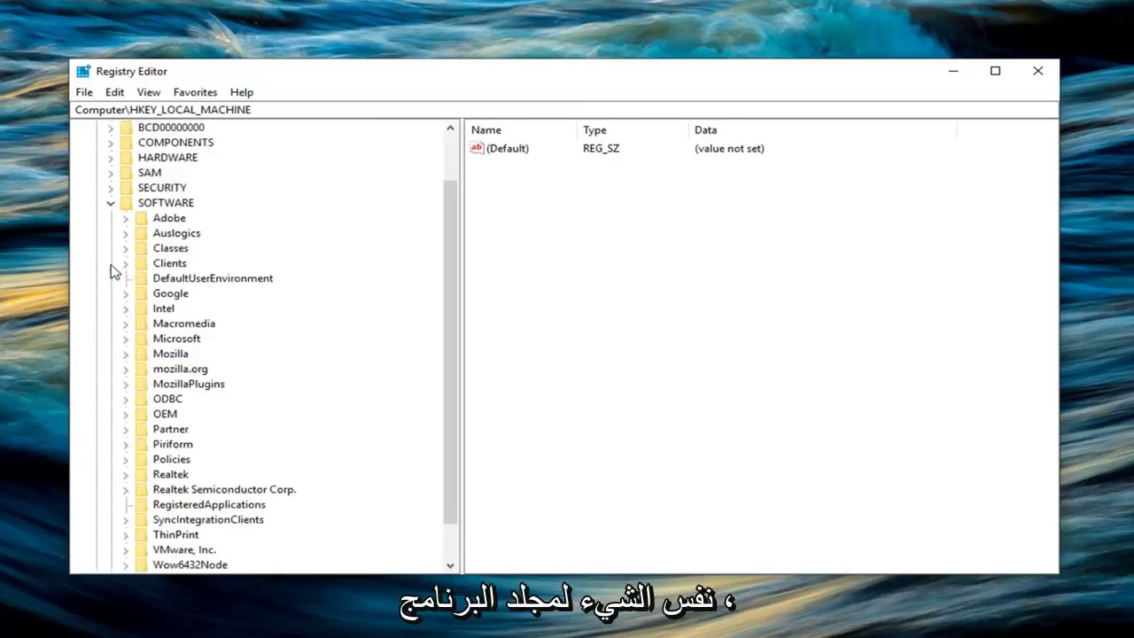
scroll(139, 216, "down", 1)
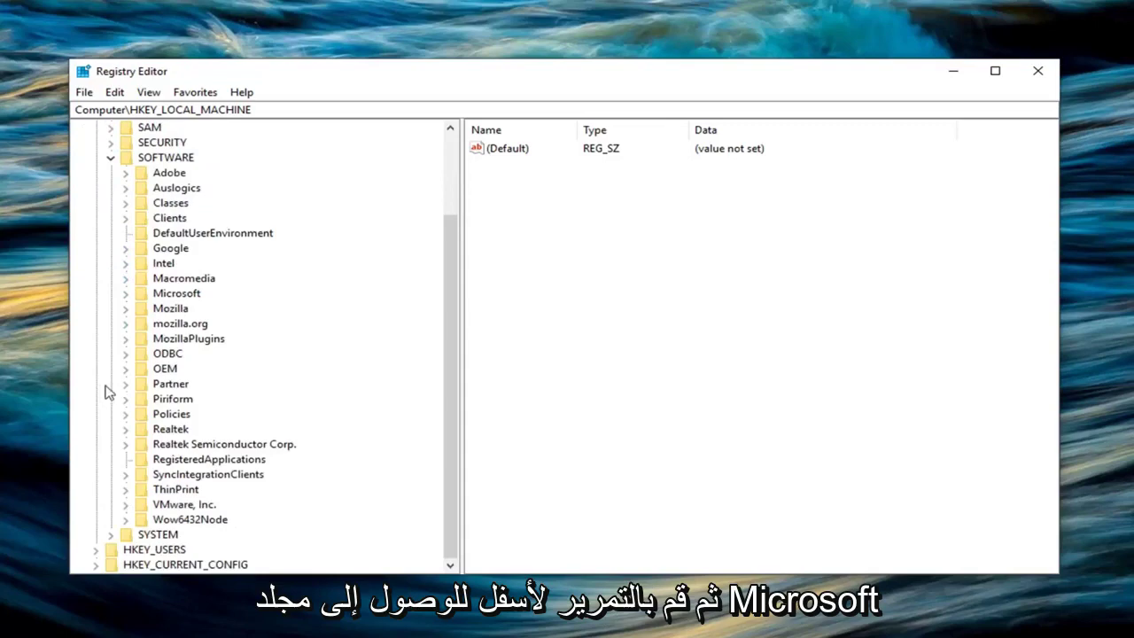
left_click(125, 295)
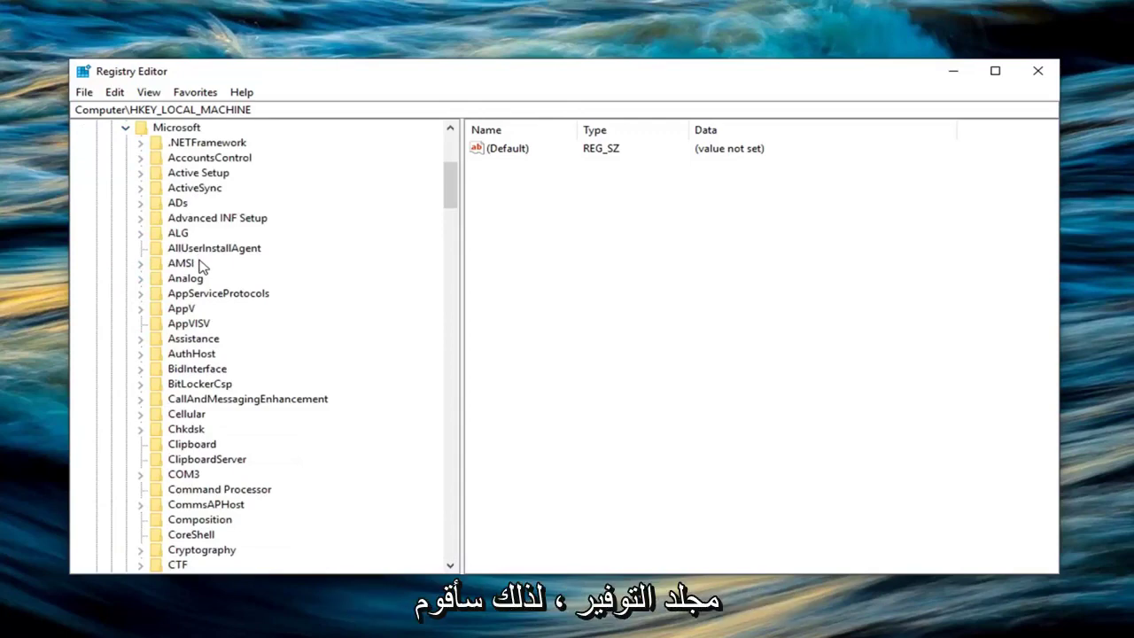
scroll(257, 296, "down", 20)
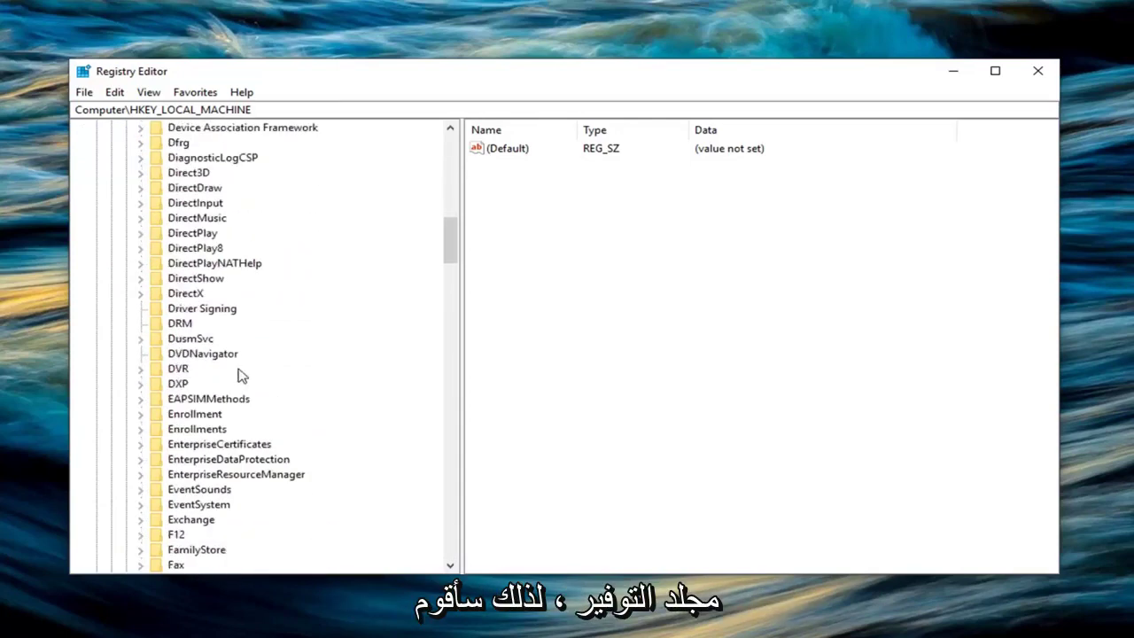
scroll(238, 373, "down", 17)
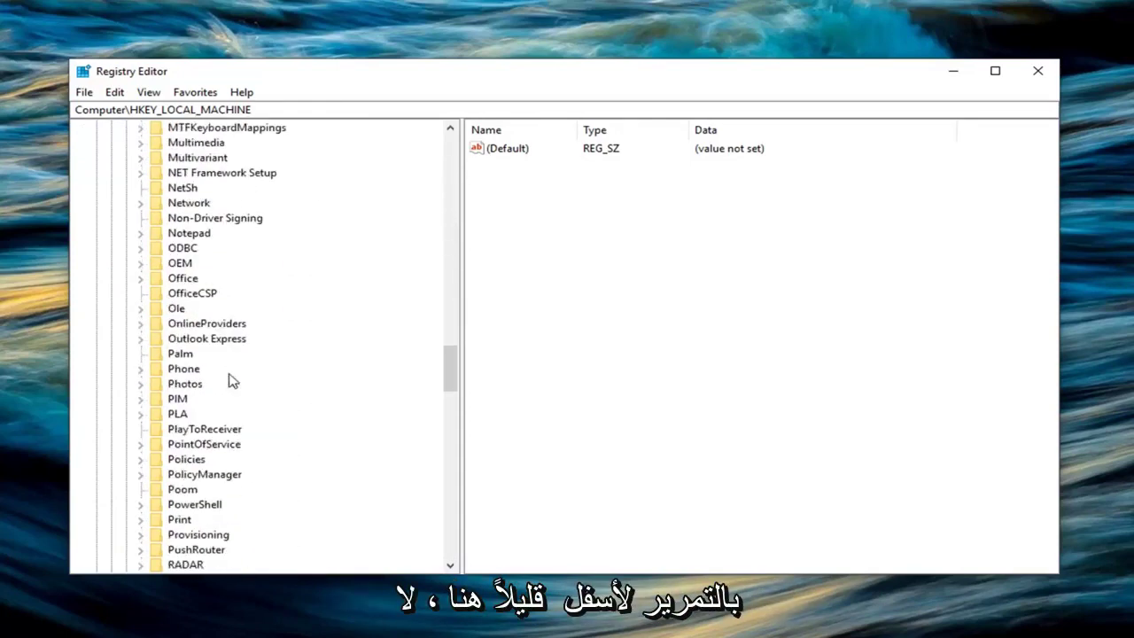
scroll(205, 451, "down", 1)
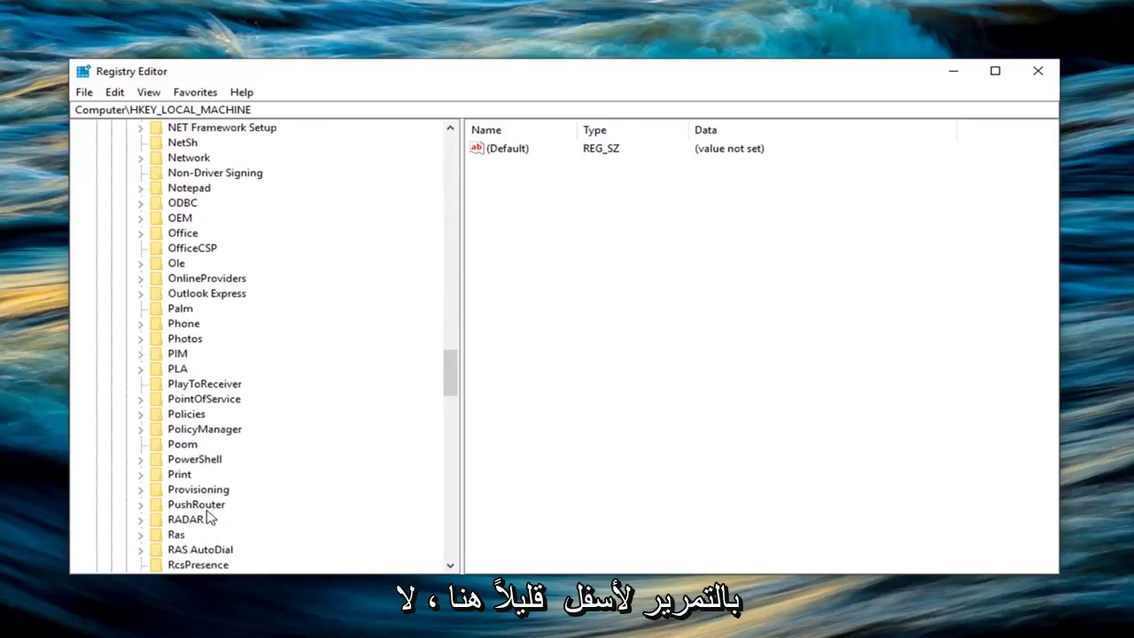
left_click(204, 489)
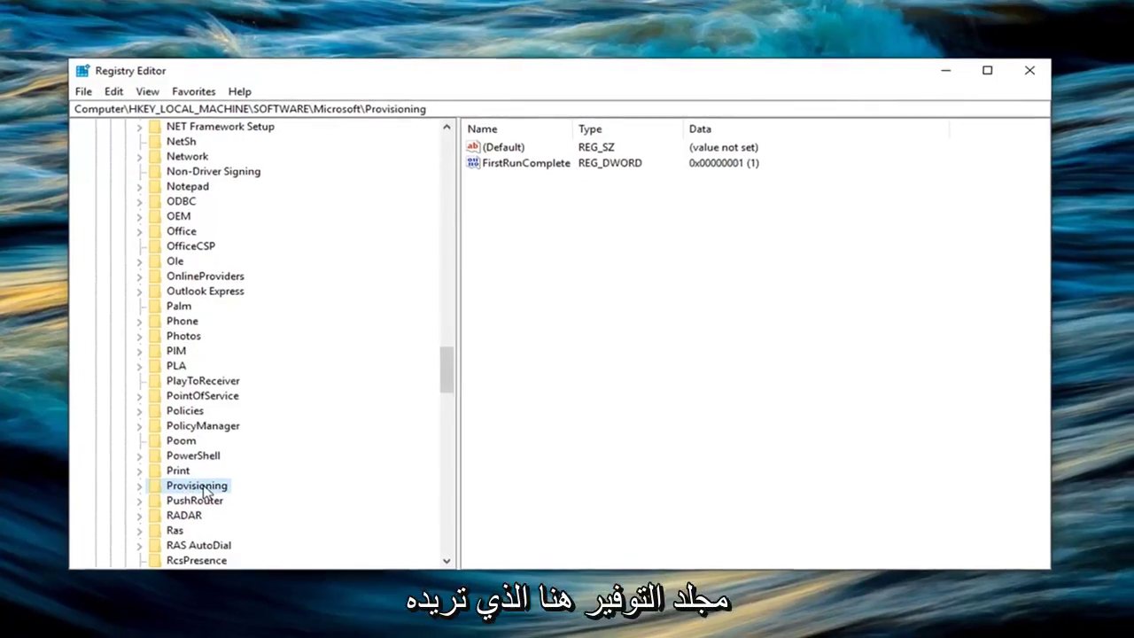
Export the Provisioning key's selected branch to the Desktop as a registration file named Provisioning.
right_click(208, 494)
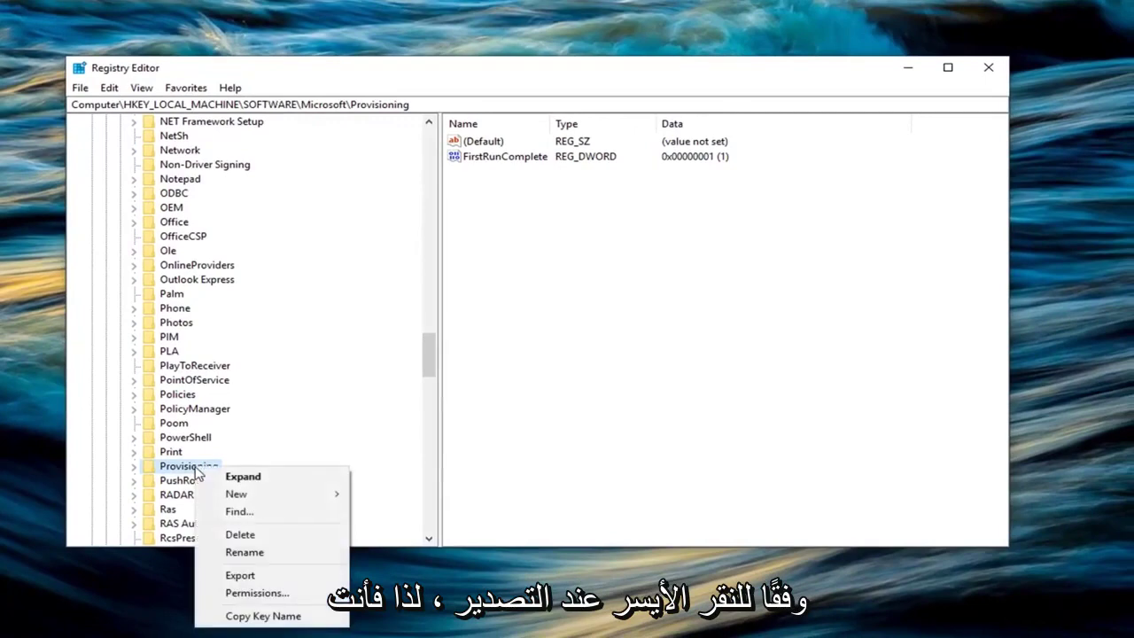
left_click(239, 574)
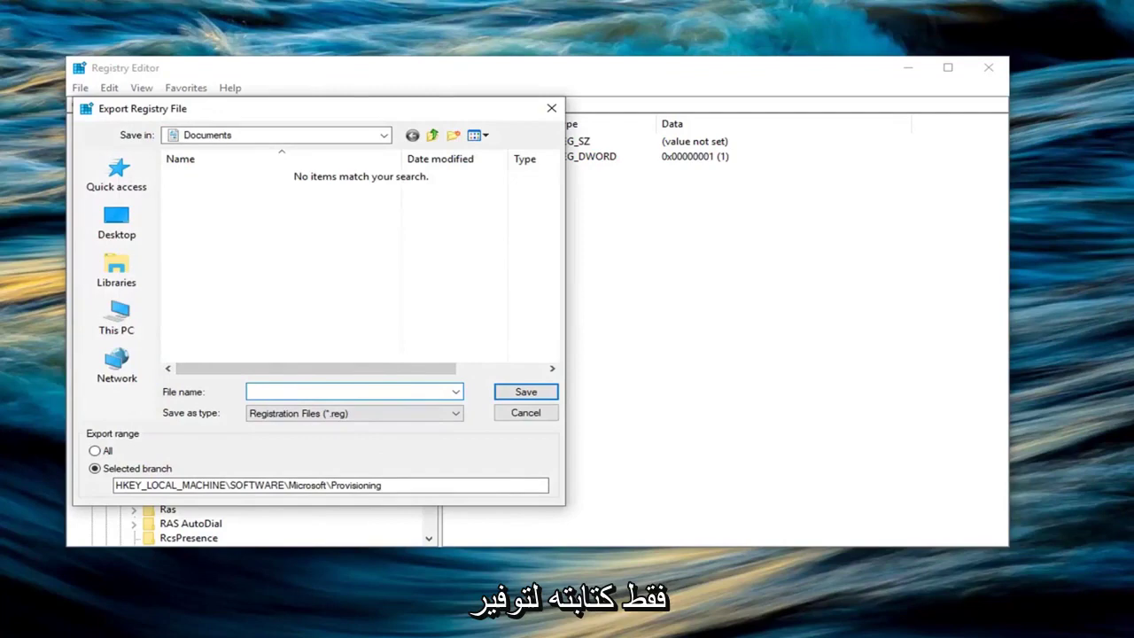
type("rov")
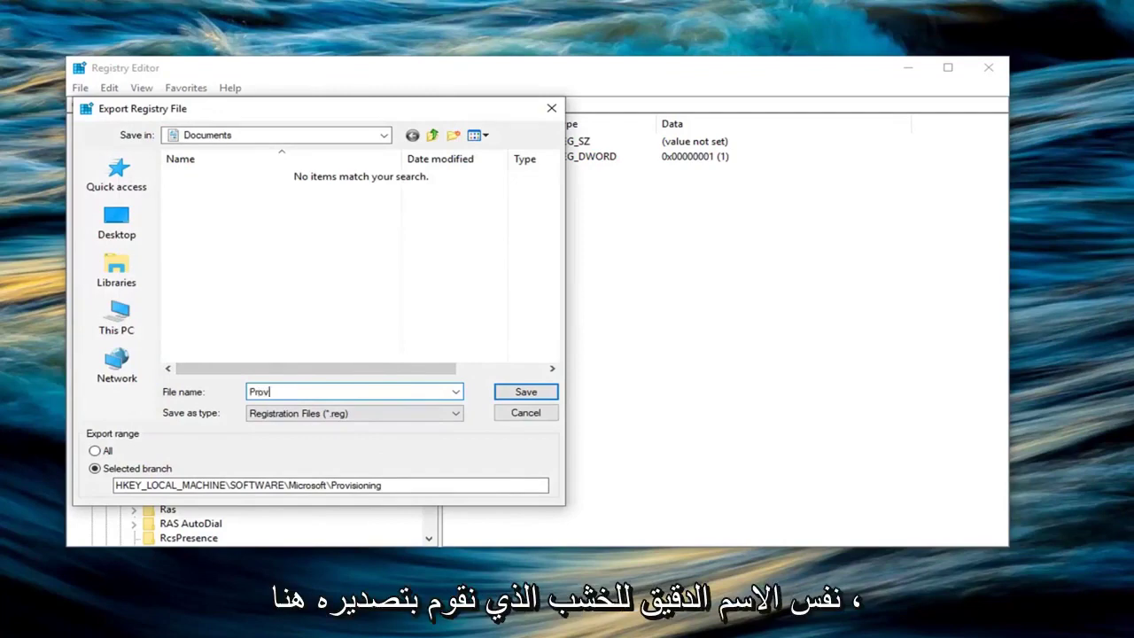
type("isioning")
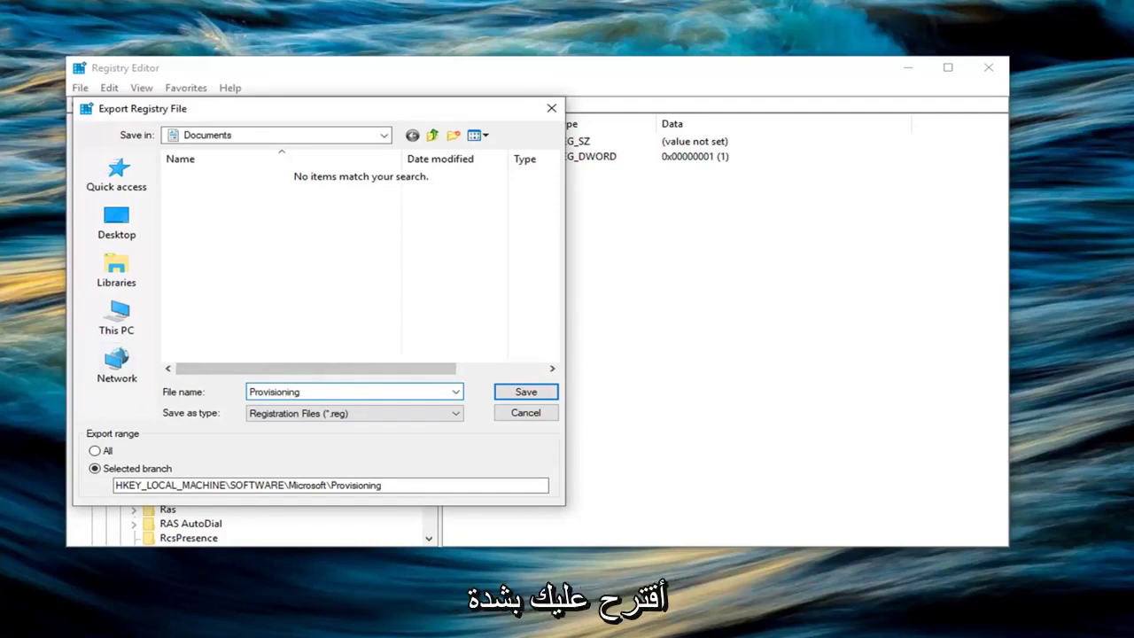
left_click(111, 219)
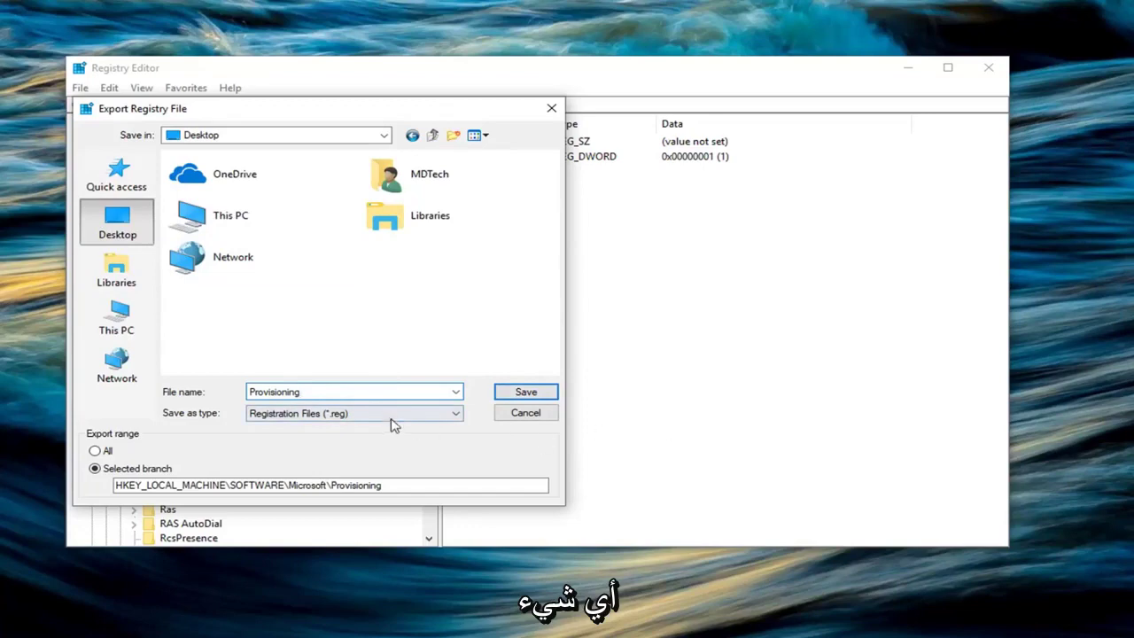
left_click(253, 393)
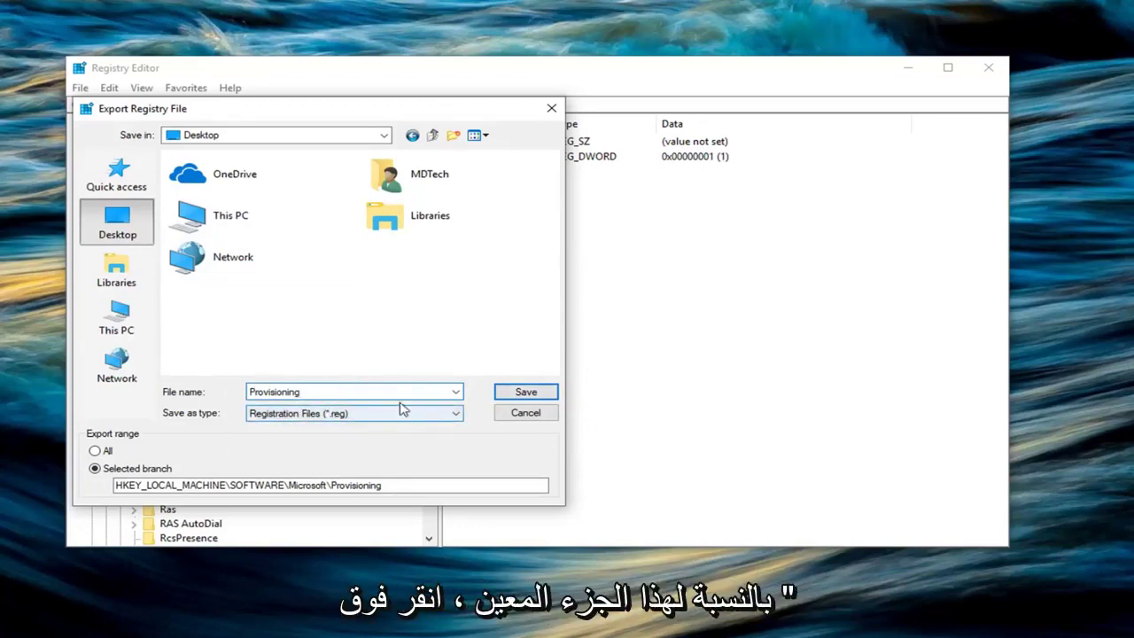
left_click(510, 388)
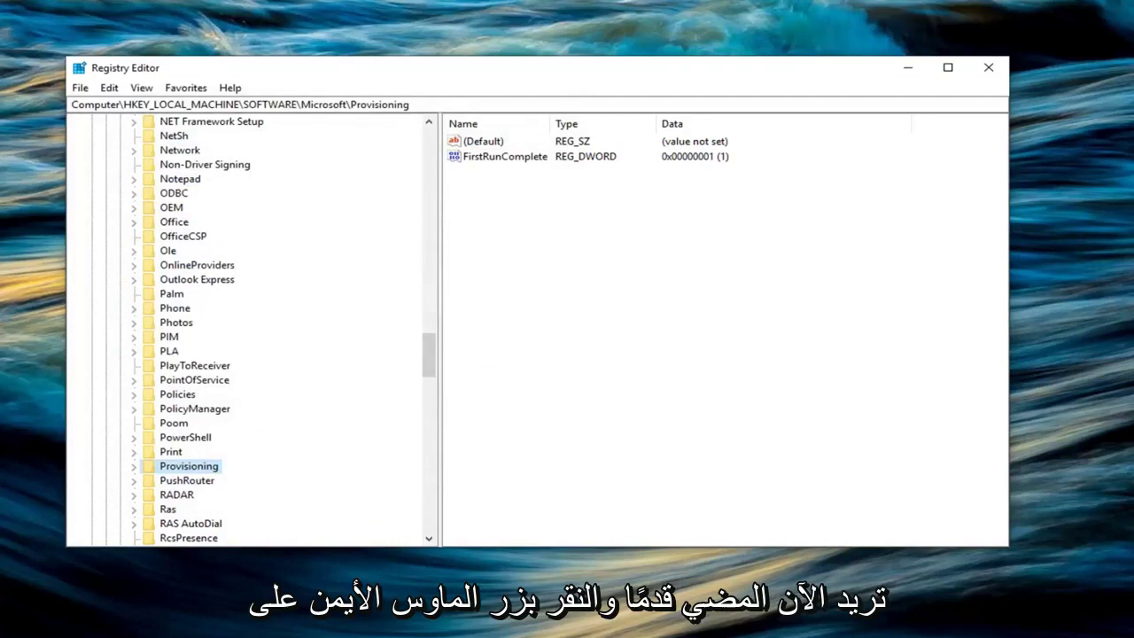
Change the Provisioning key's owner to Administrators in its advanced security settings, replacing the owner on subcontainers and objects, and apply.
right_click(170, 469)
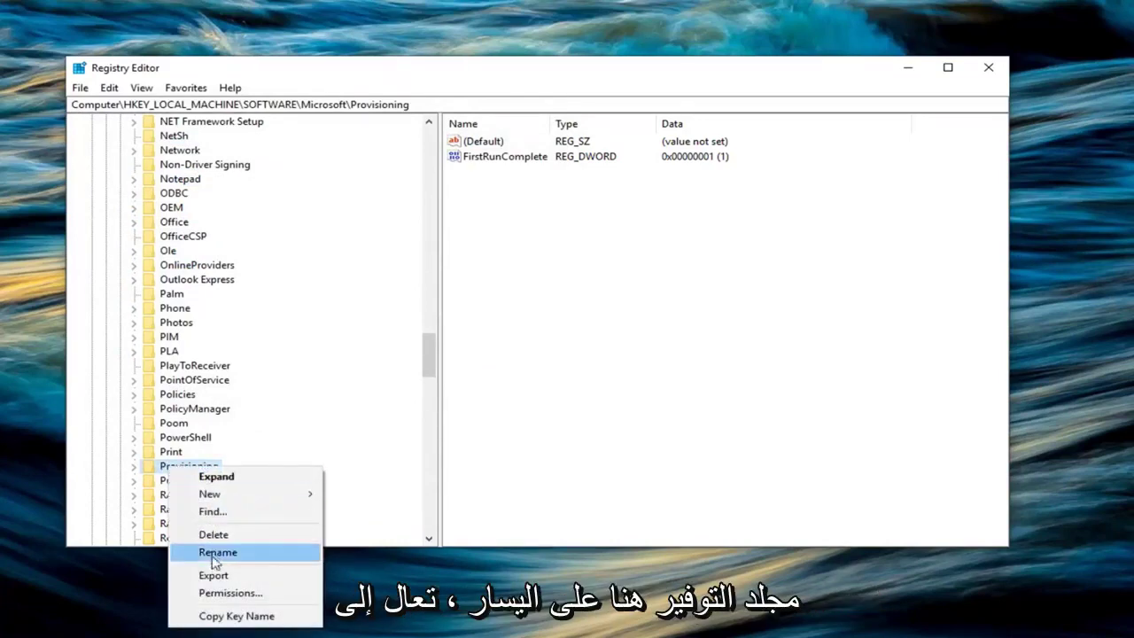
left_click(223, 592)
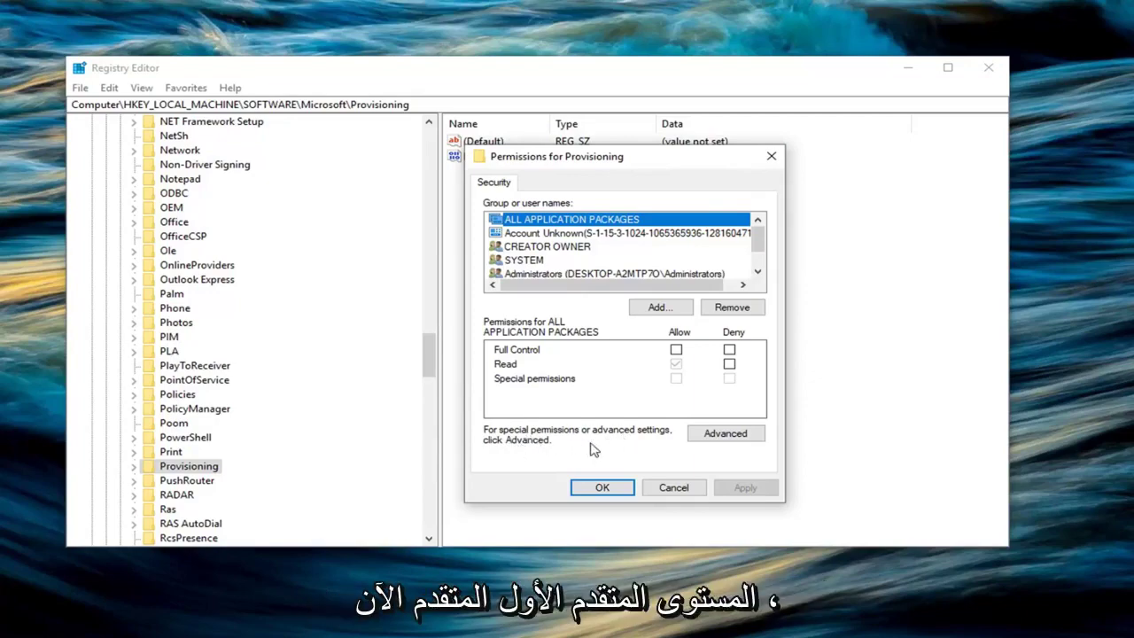
left_click(711, 433)
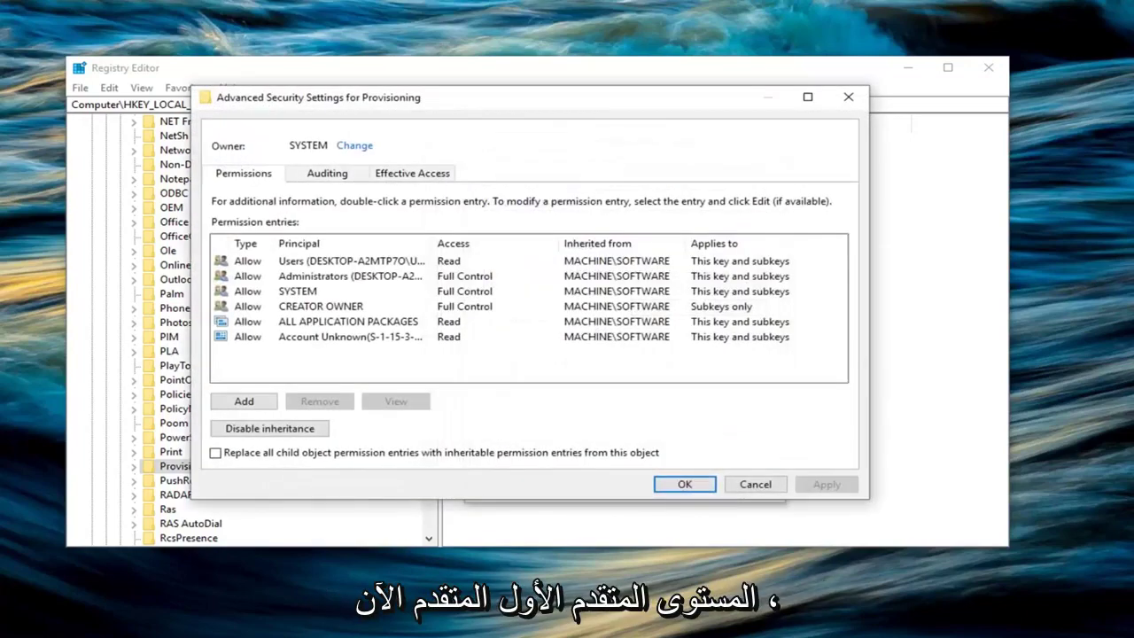
left_click(353, 146)
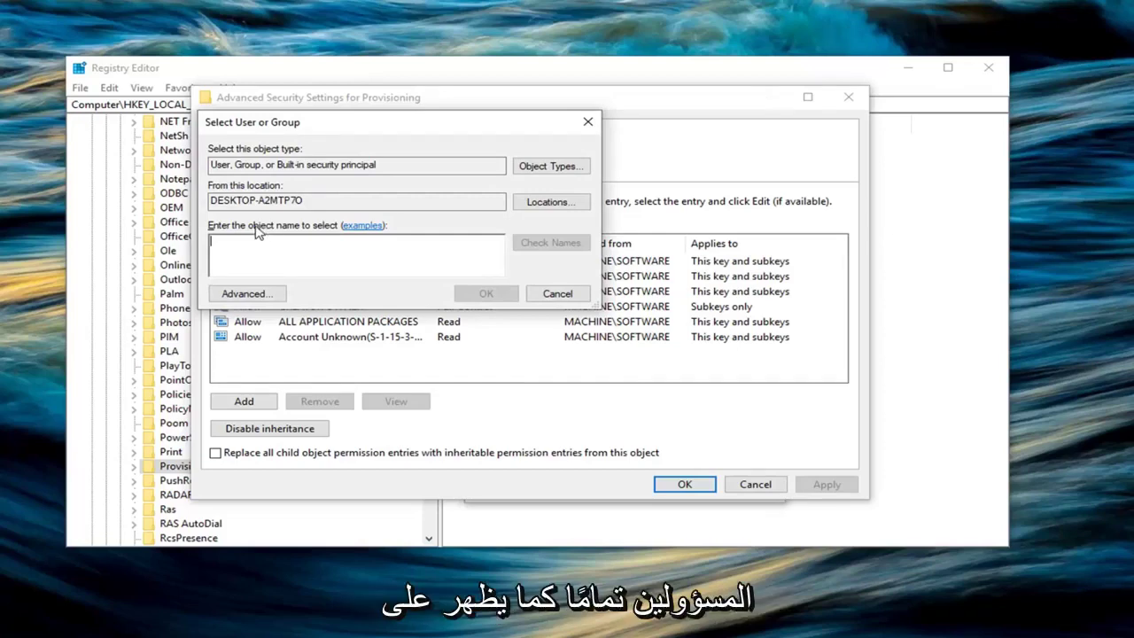
type("Ad")
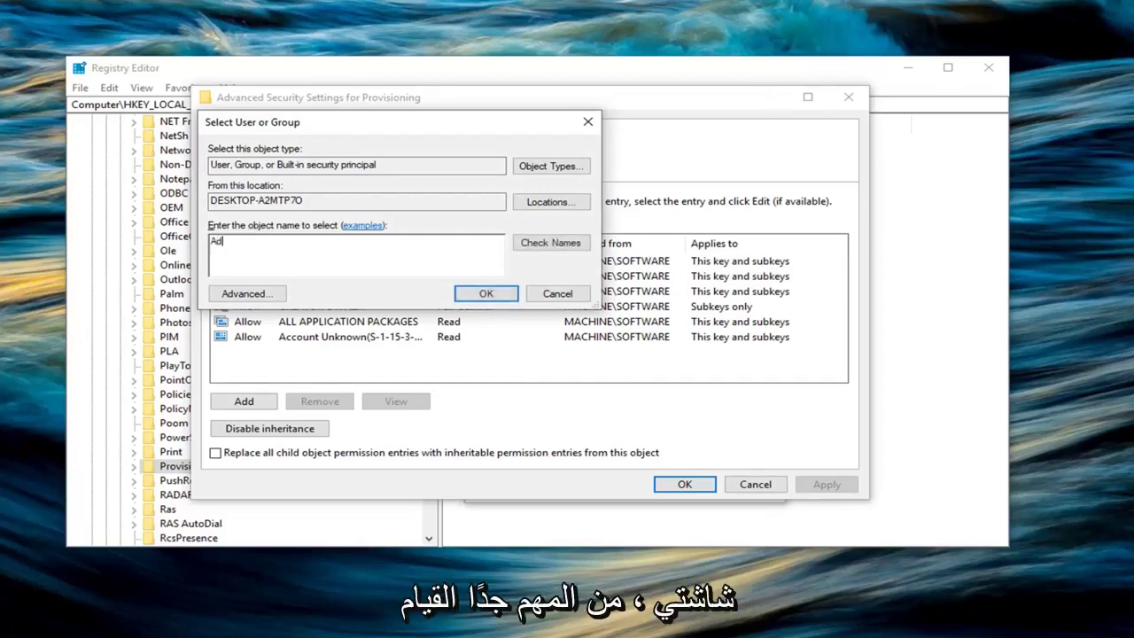
type("ministrators")
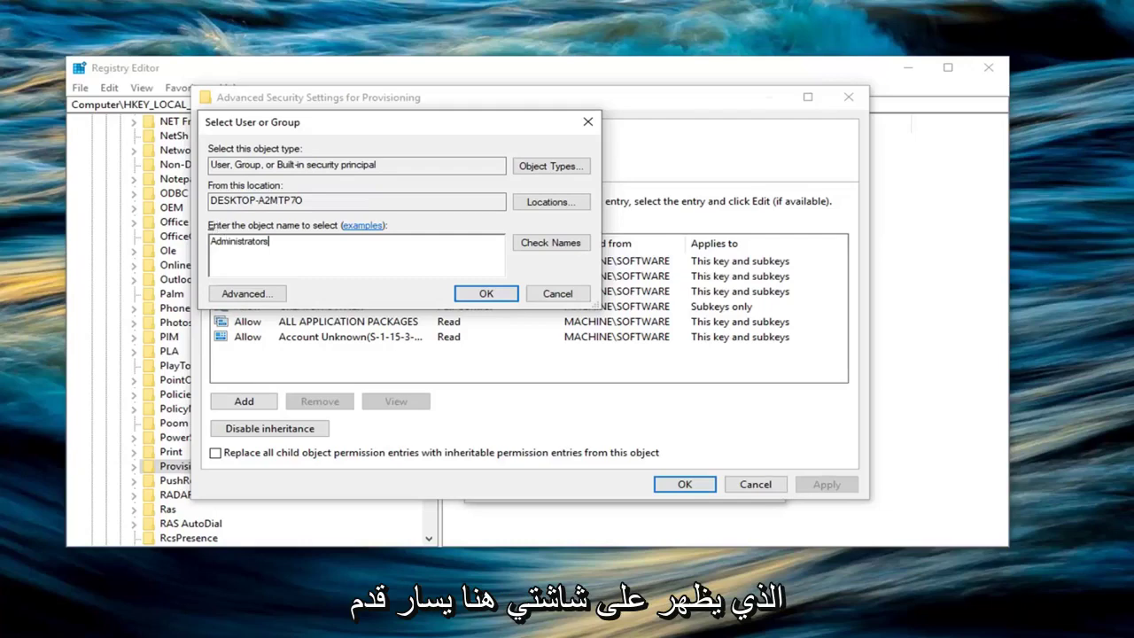
left_click(486, 294)
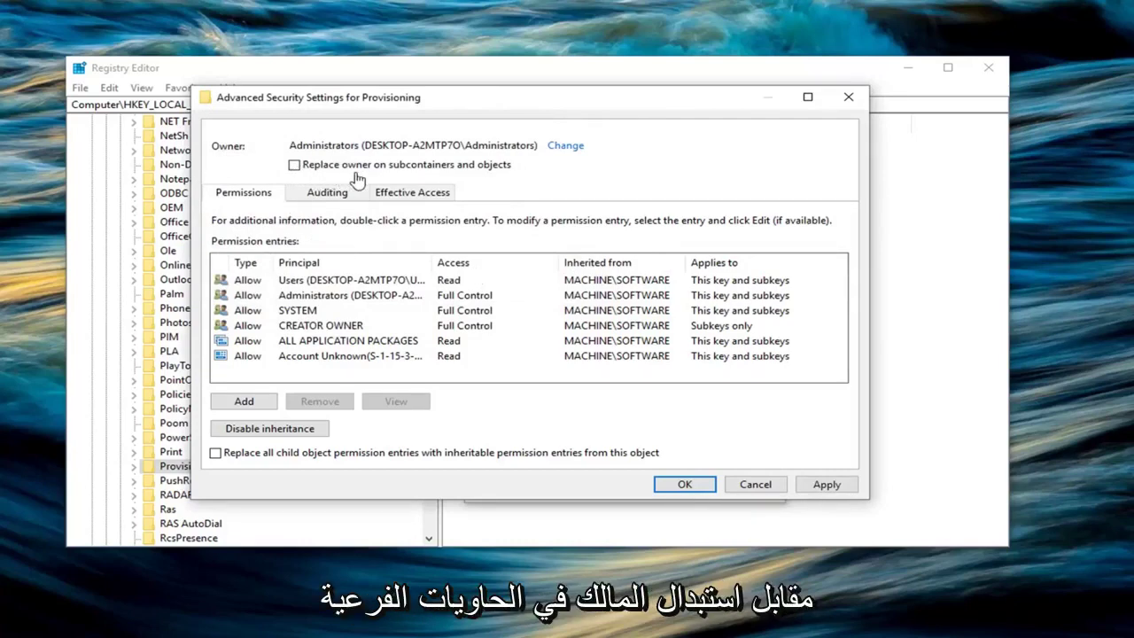
left_click(294, 164)
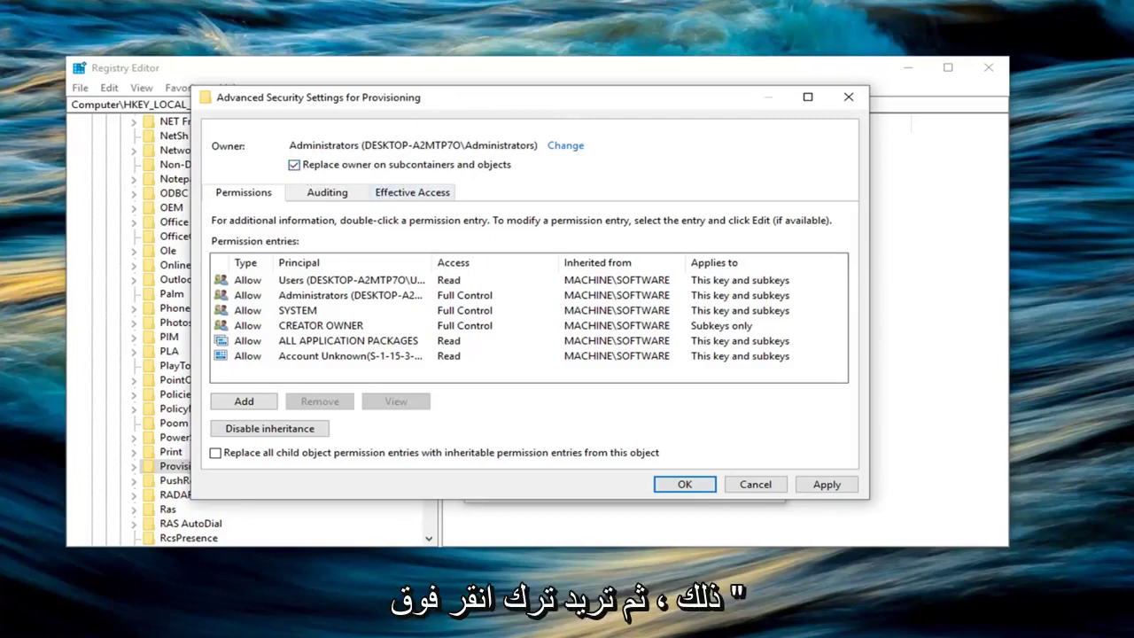
left_click(827, 484)
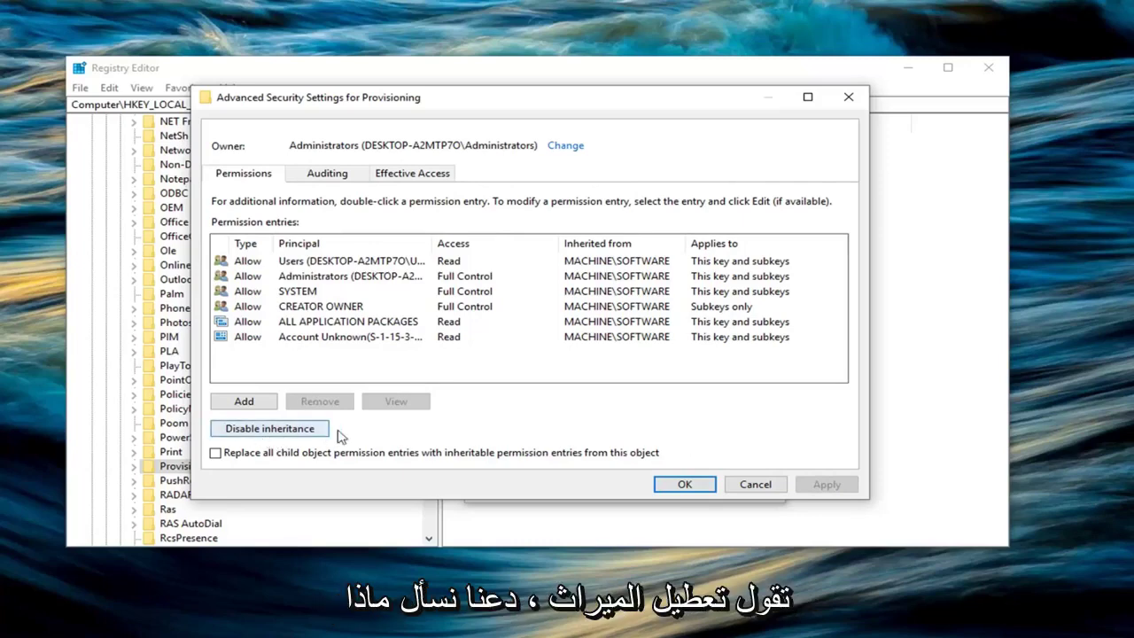
Disable inheritance on the Provisioning key by converting inherited permissions to explicit ones, and replace all child object permission entries, accepting the changes.
left_click(259, 434)
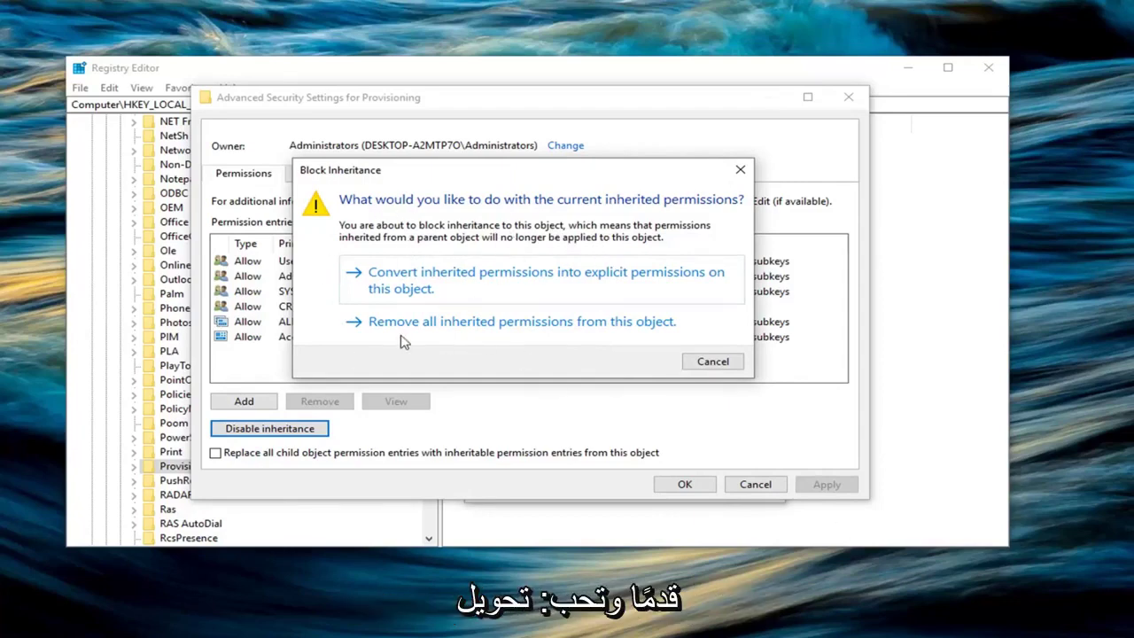
left_click(466, 290)
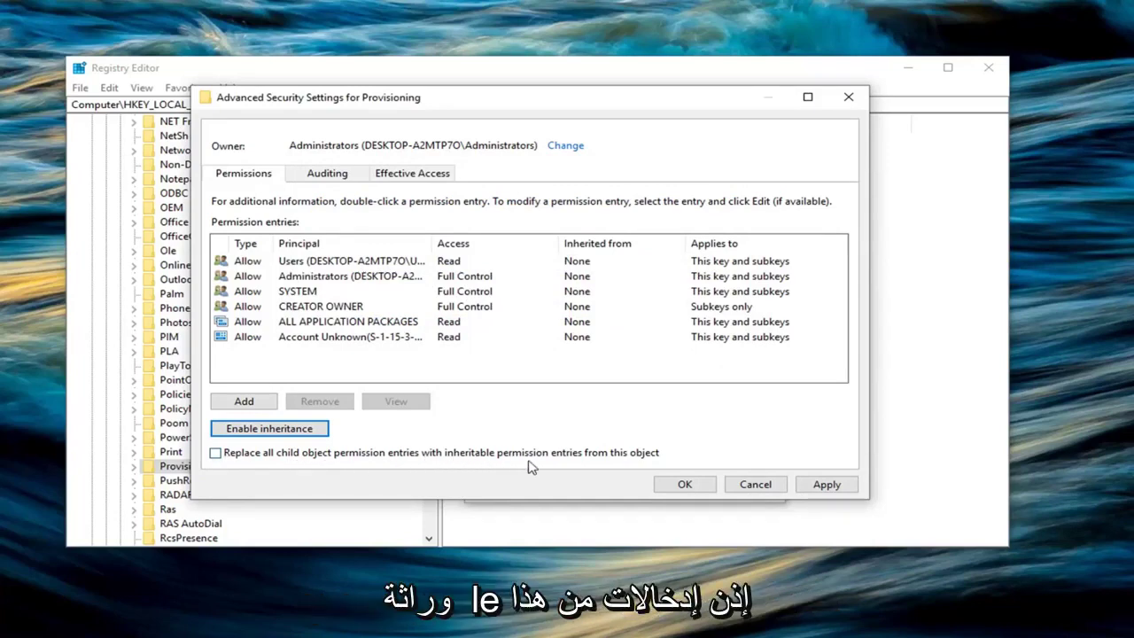
left_click(215, 454)
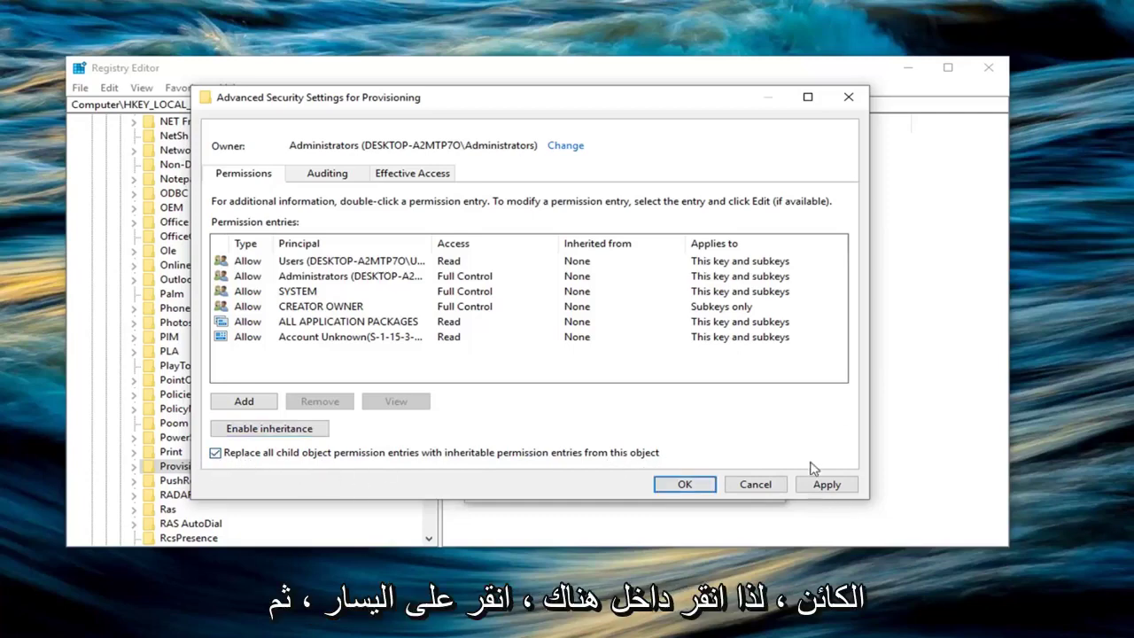
left_click(824, 485)
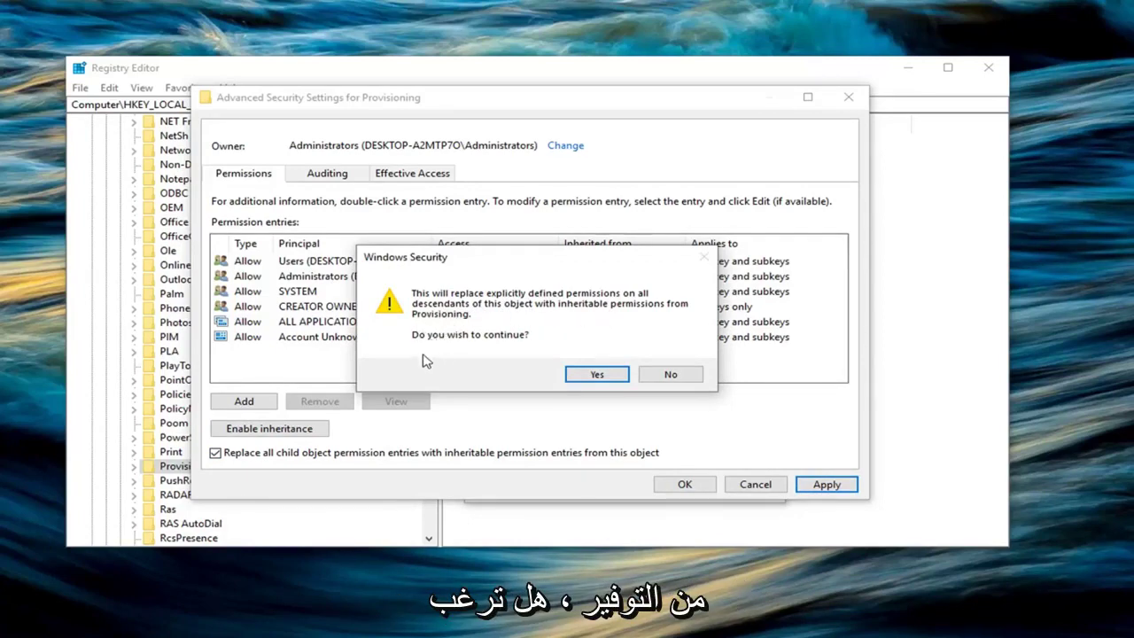
left_click(593, 374)
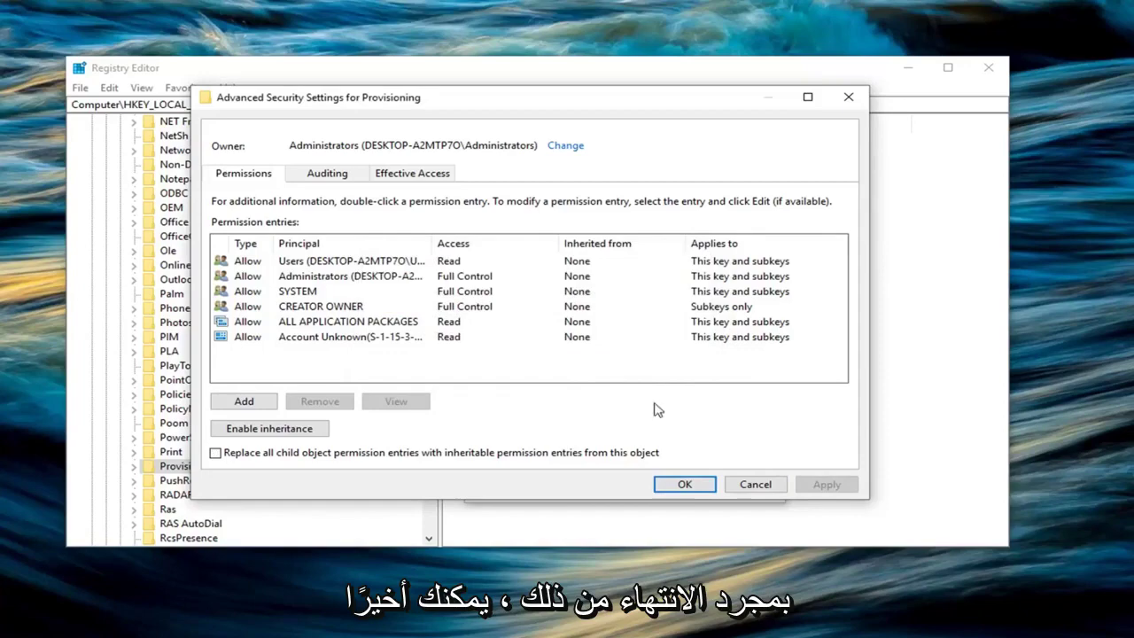
left_click(680, 486)
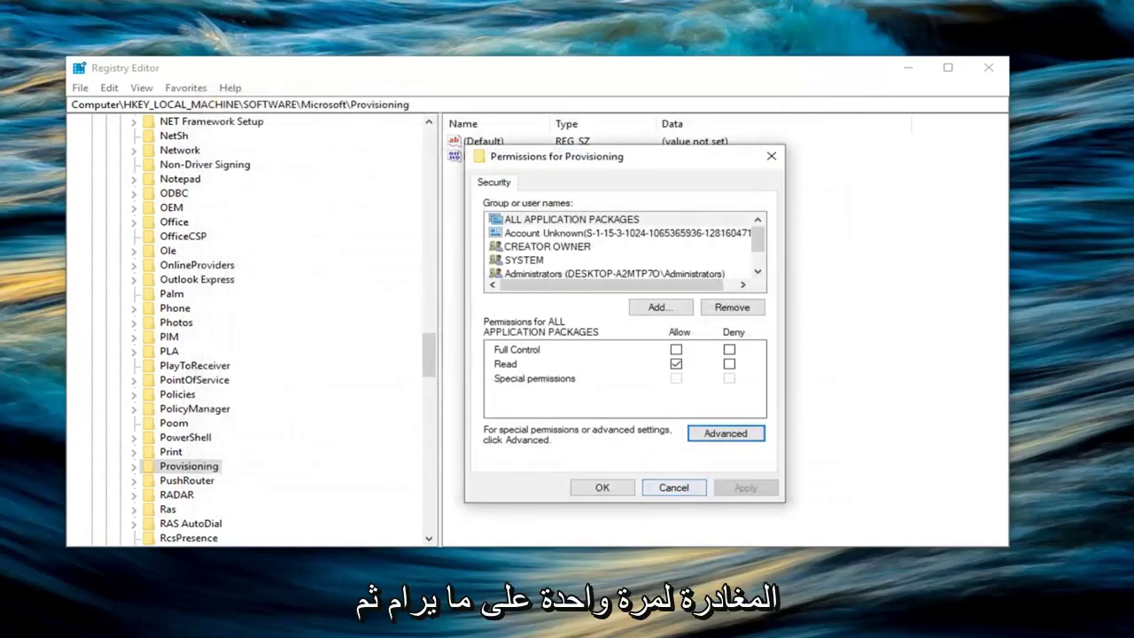
left_click(598, 488)
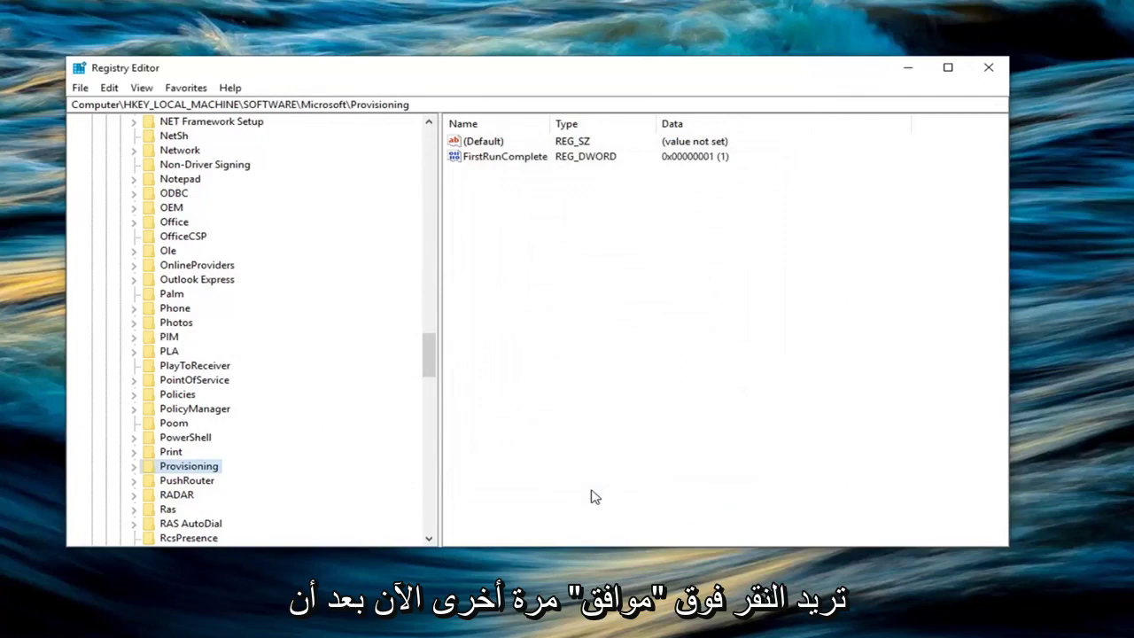
Rename the Provisioning key to Provisioning.OLD.
right_click(196, 476)
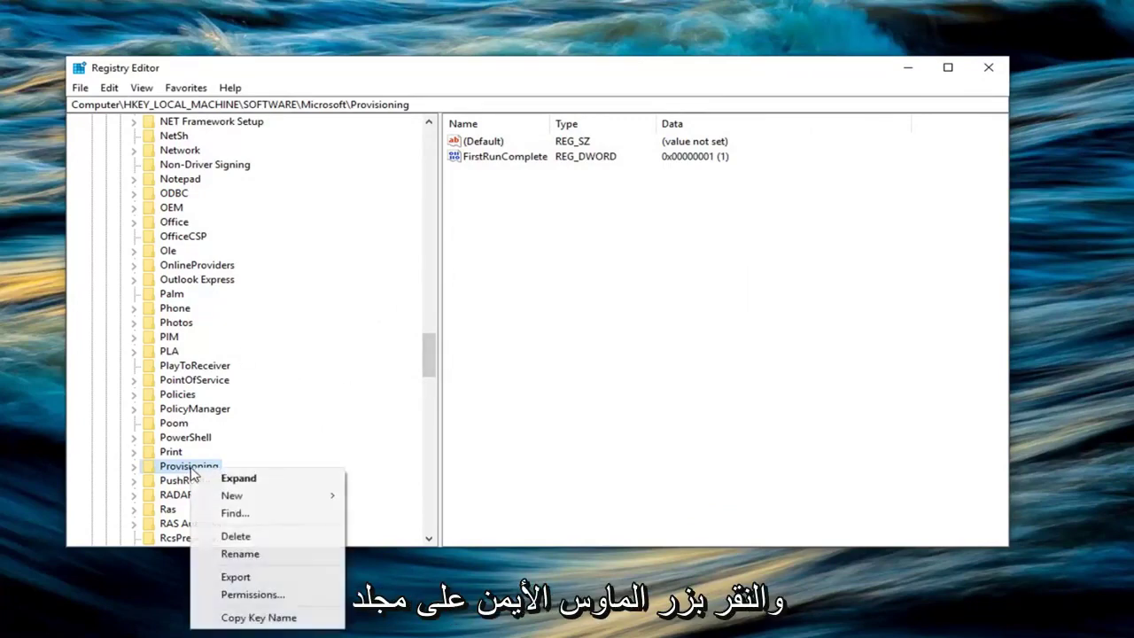
left_click(240, 553)
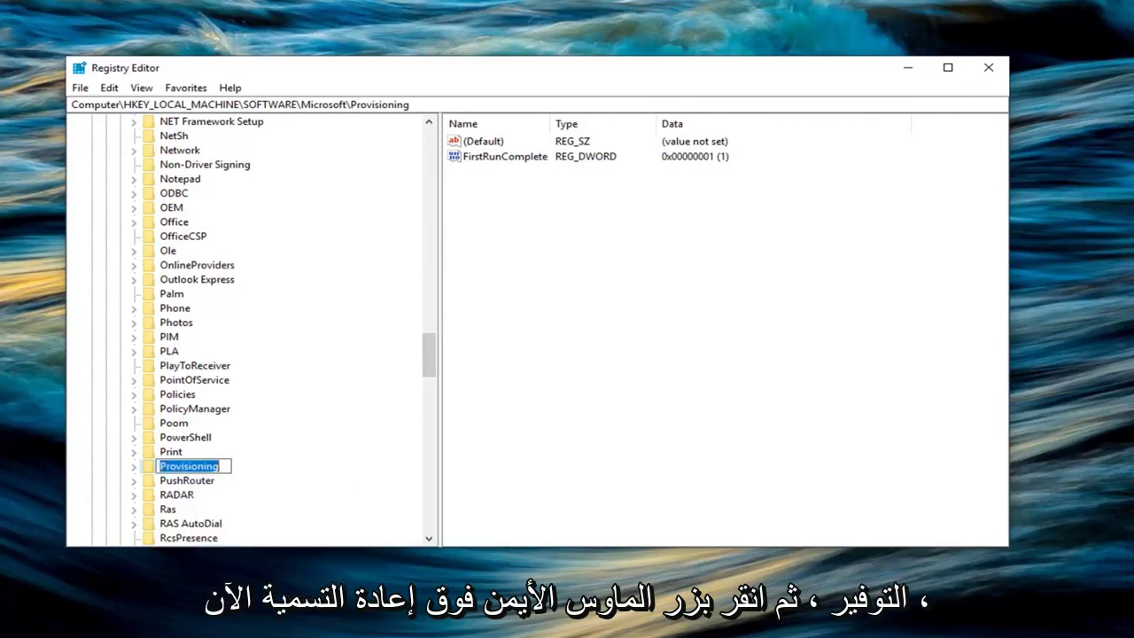
left_click(217, 466)
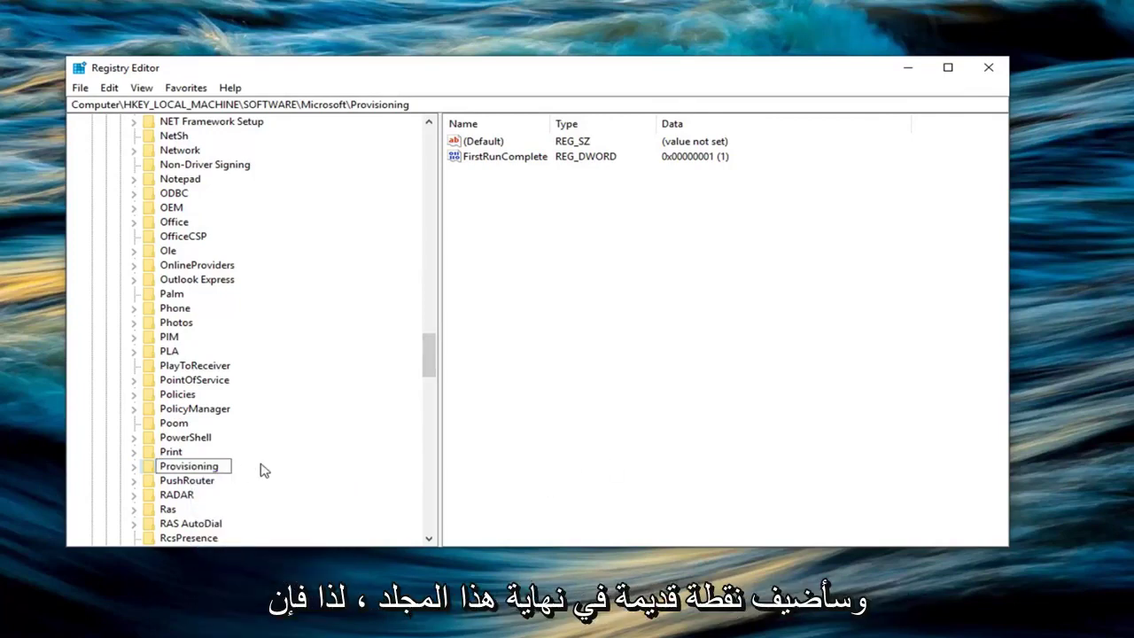
type(".ol")
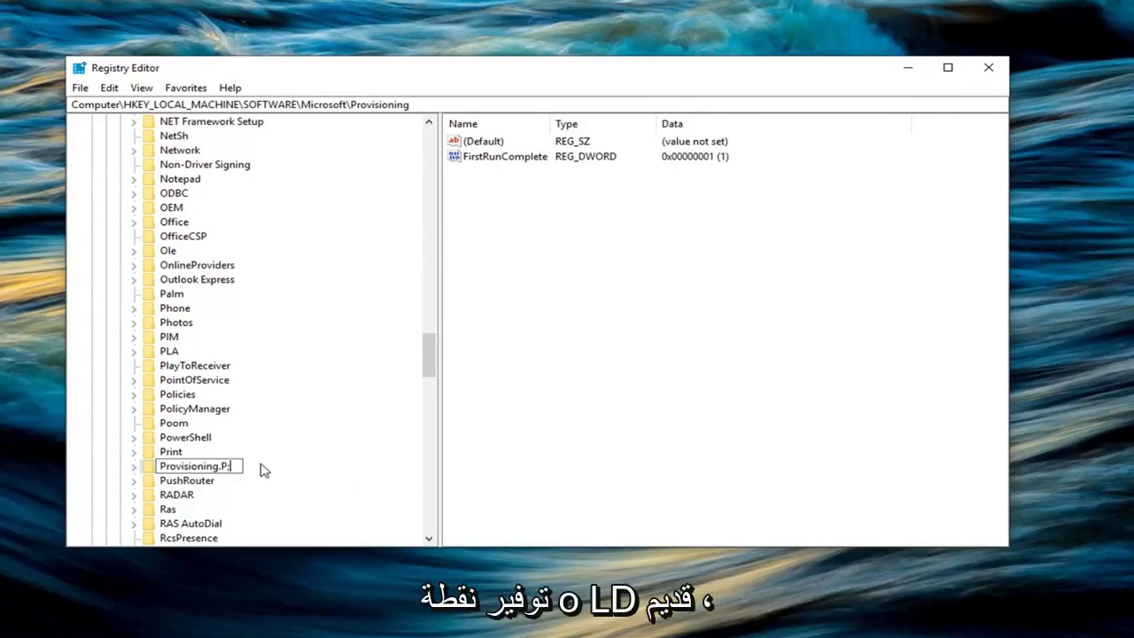
key("BackSpace")
key("BackSpace")
type("OLD")
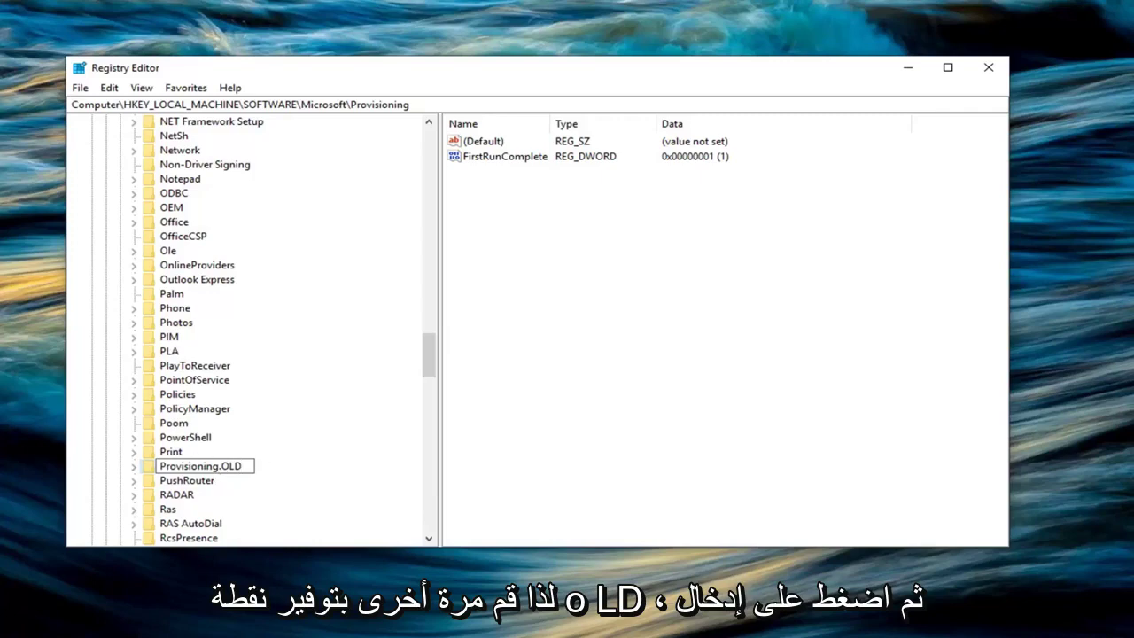
key("Return")
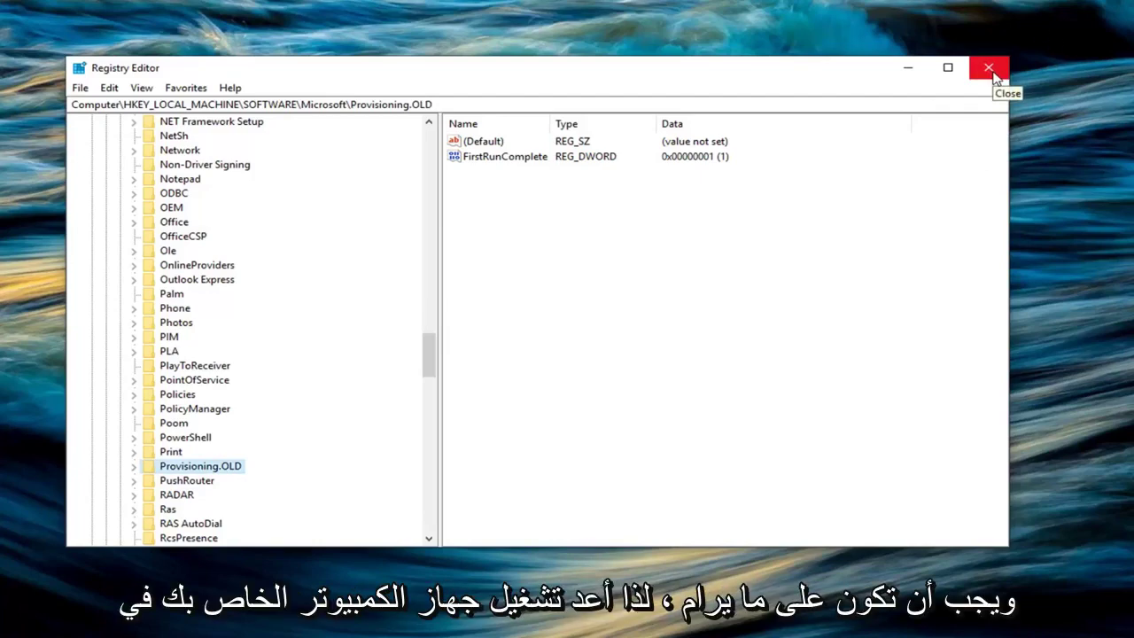
Close Registry Editor and select the exported Provisioning backup file on the desktop.
scroll(428, 372, "down", 2)
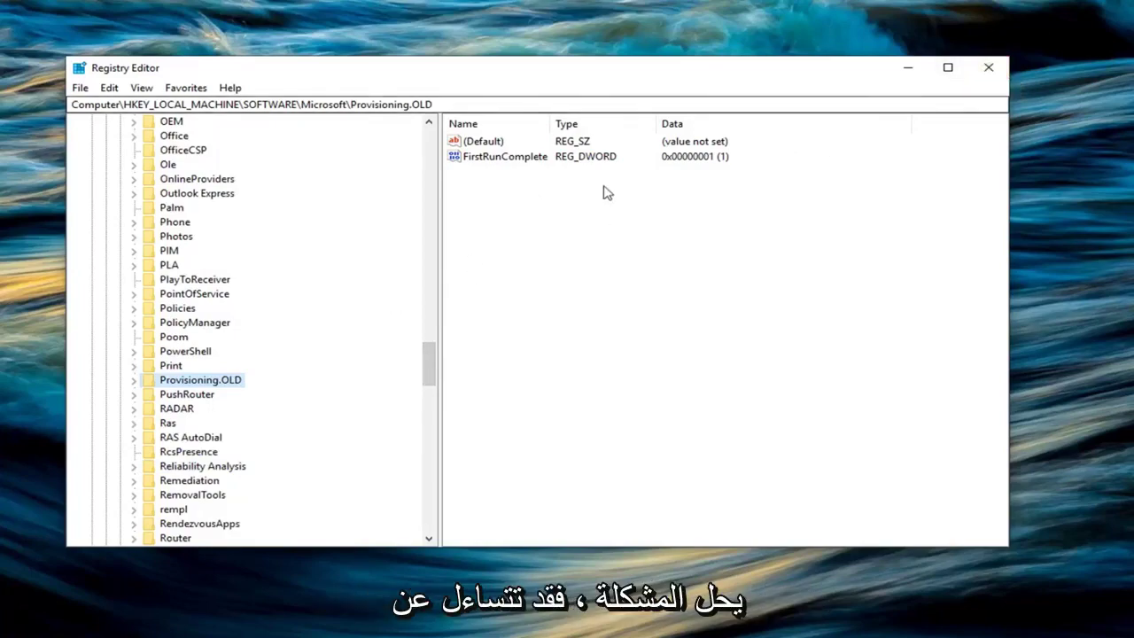
left_click(989, 68)
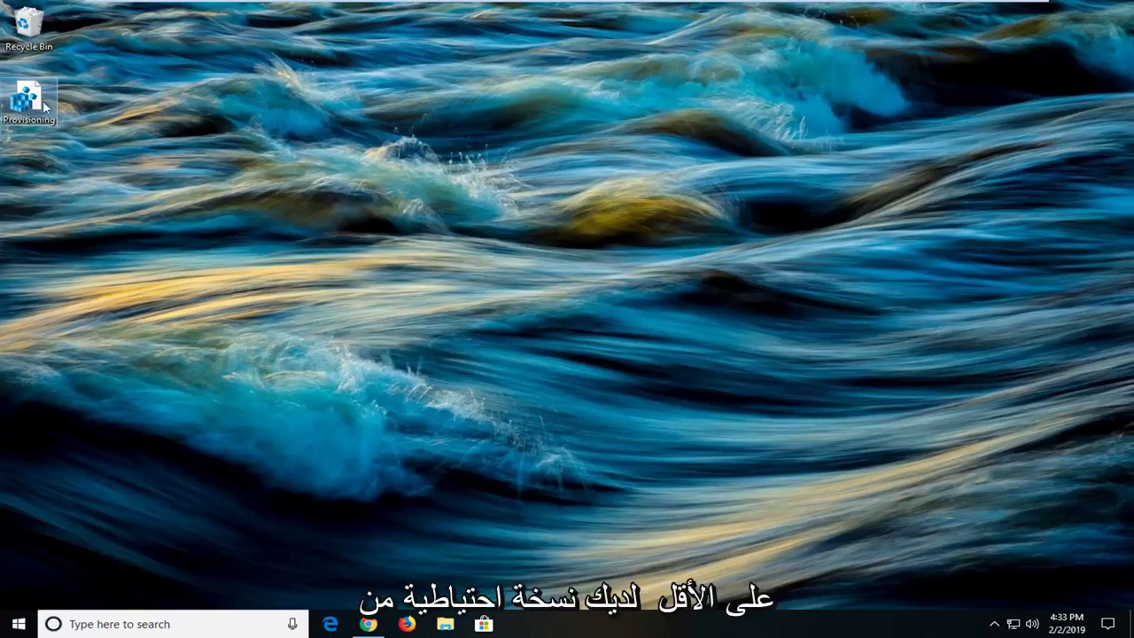
left_click(25, 99)
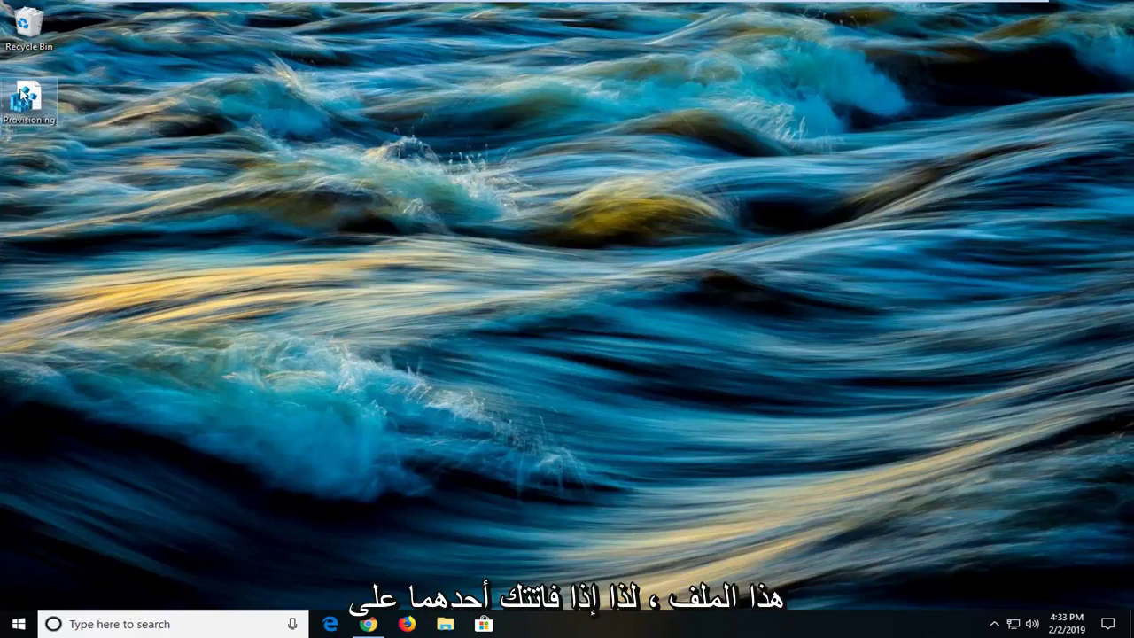